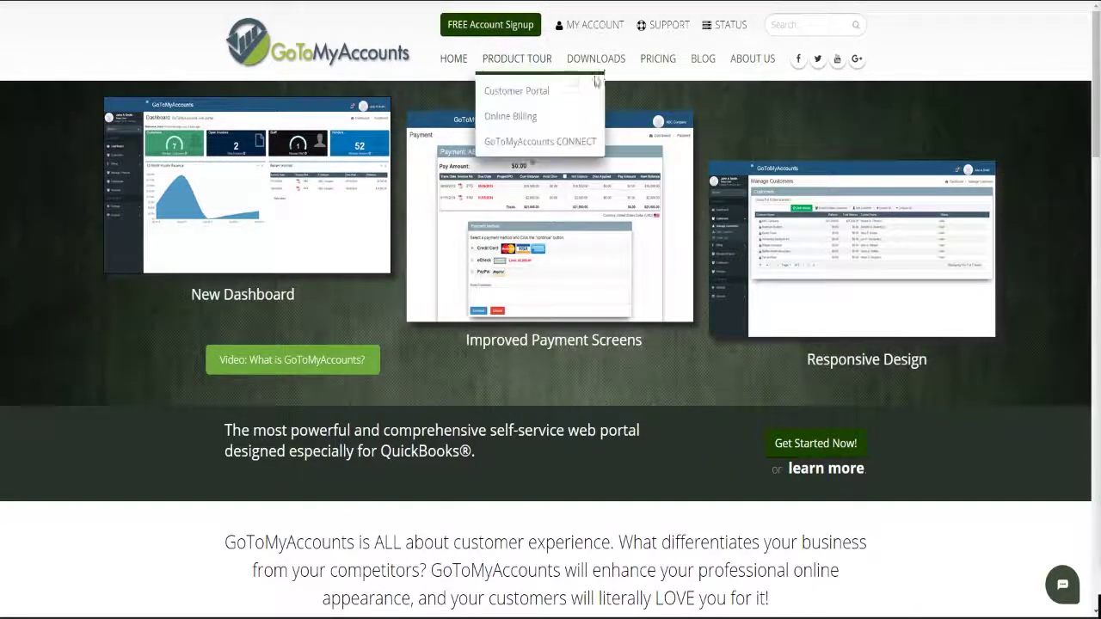
Start a free account signup and enter the admin user's first and last name
click(490, 29)
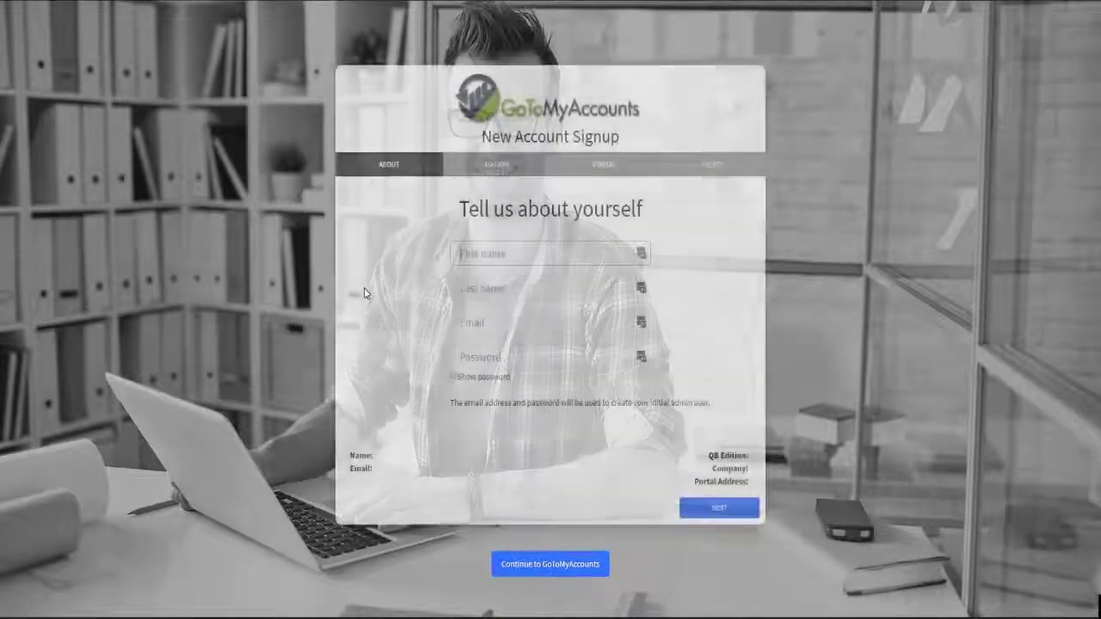
click(508, 247)
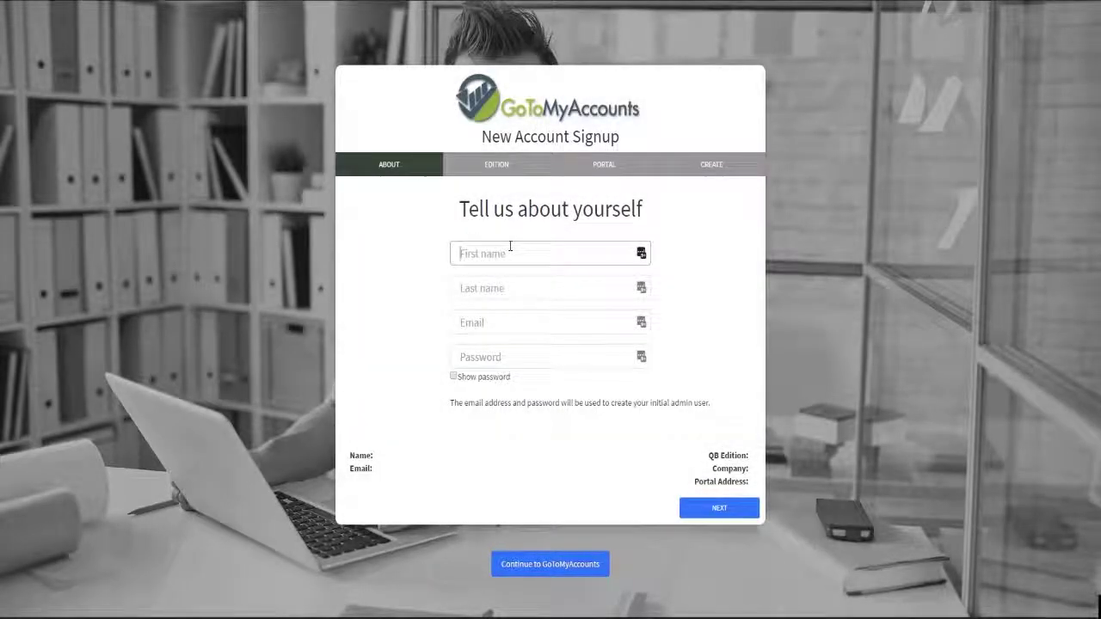
key(Tab)
Fill in the admin user's e-mail address and account password
key(Tab)
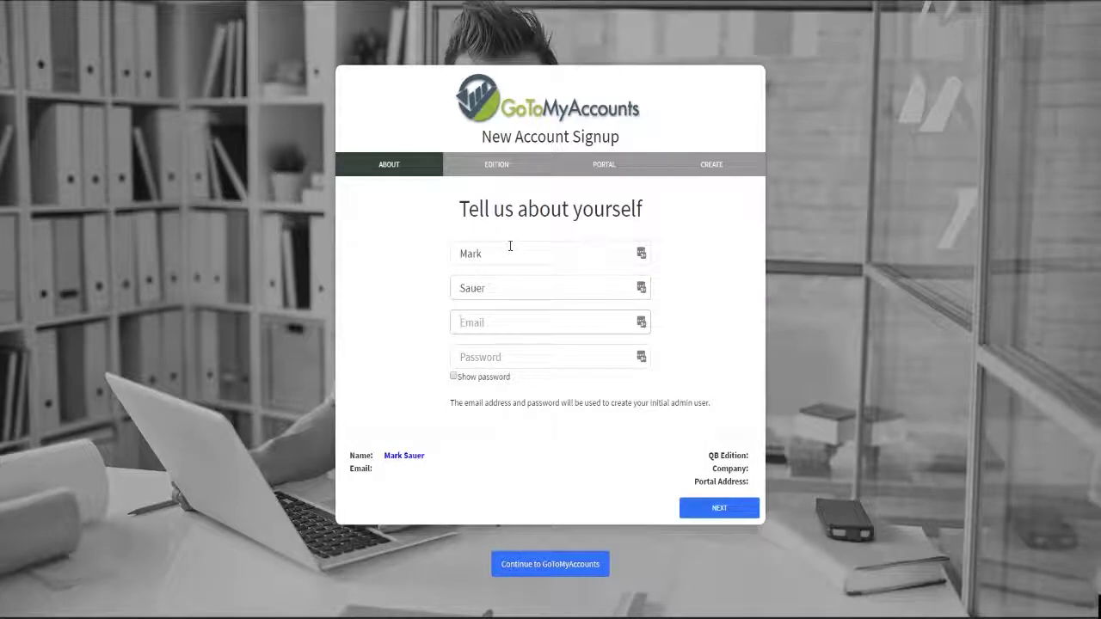
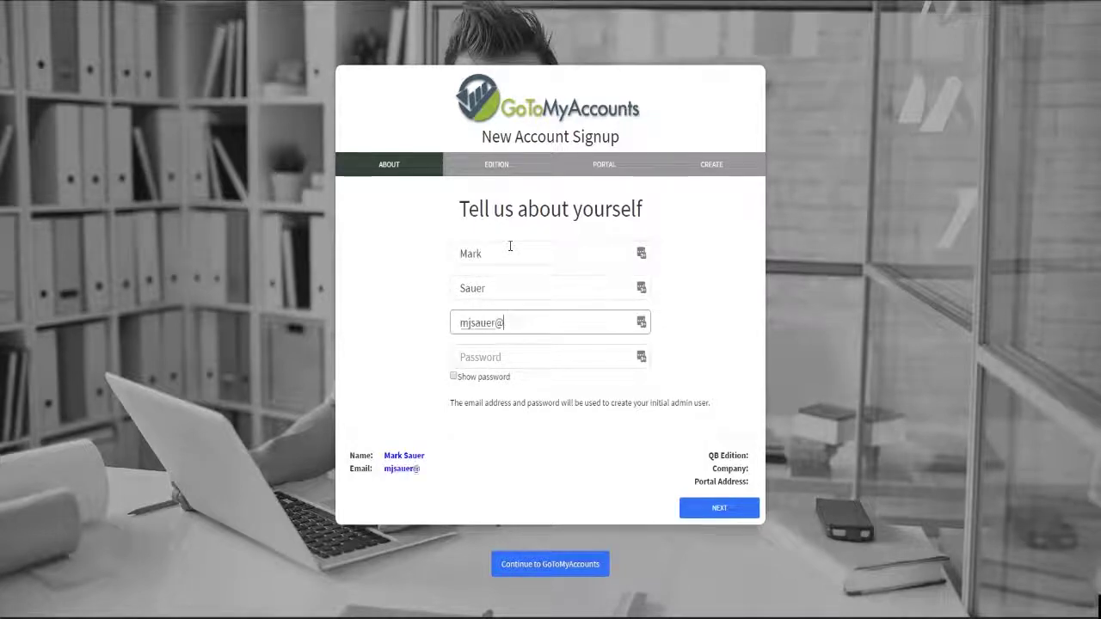
key(Tab)
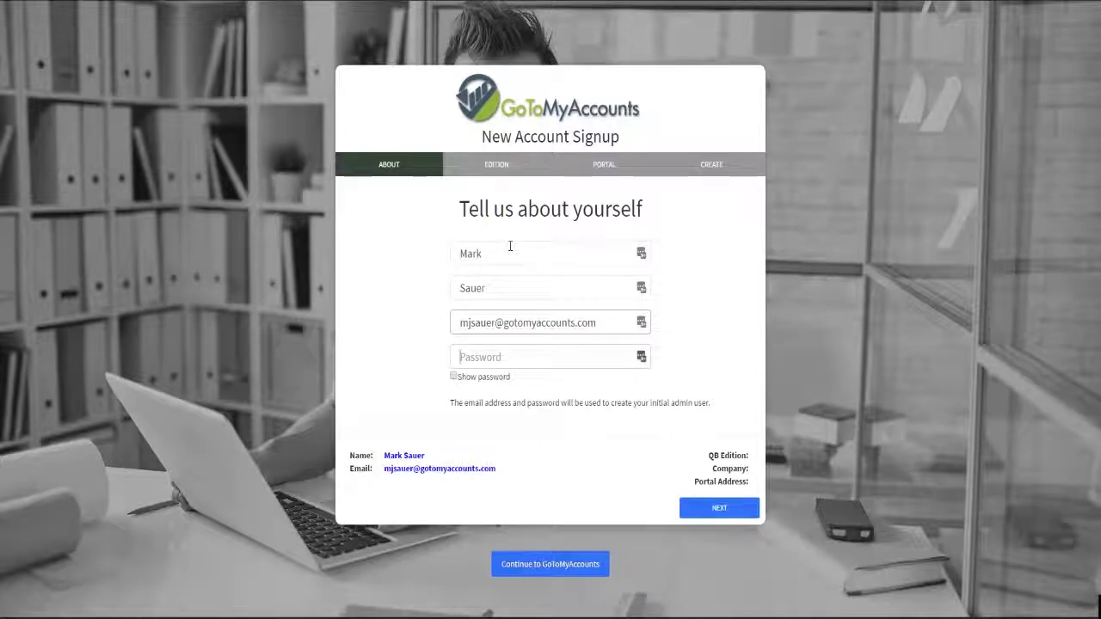
text(p)
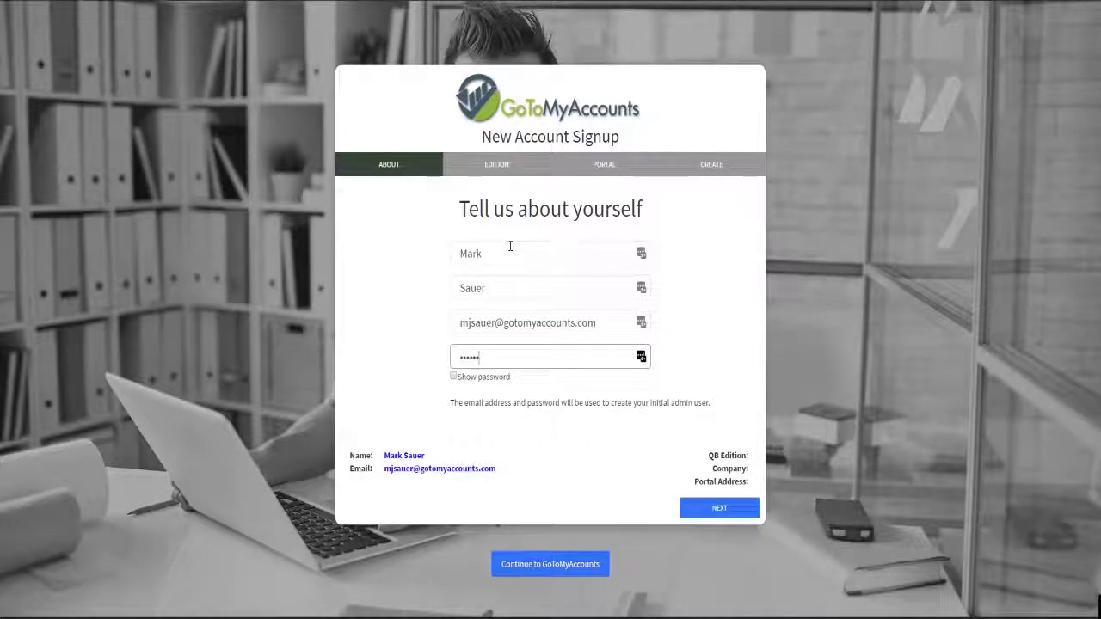
Advance to the Edition step and choose QuickBooks Desktop
click(698, 508)
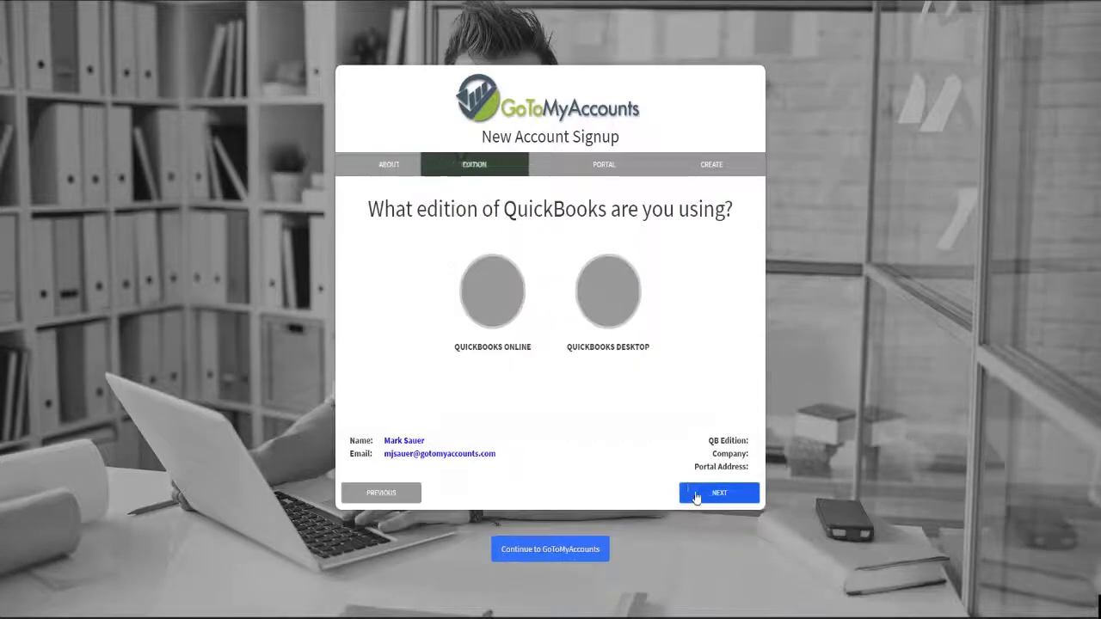
click(621, 307)
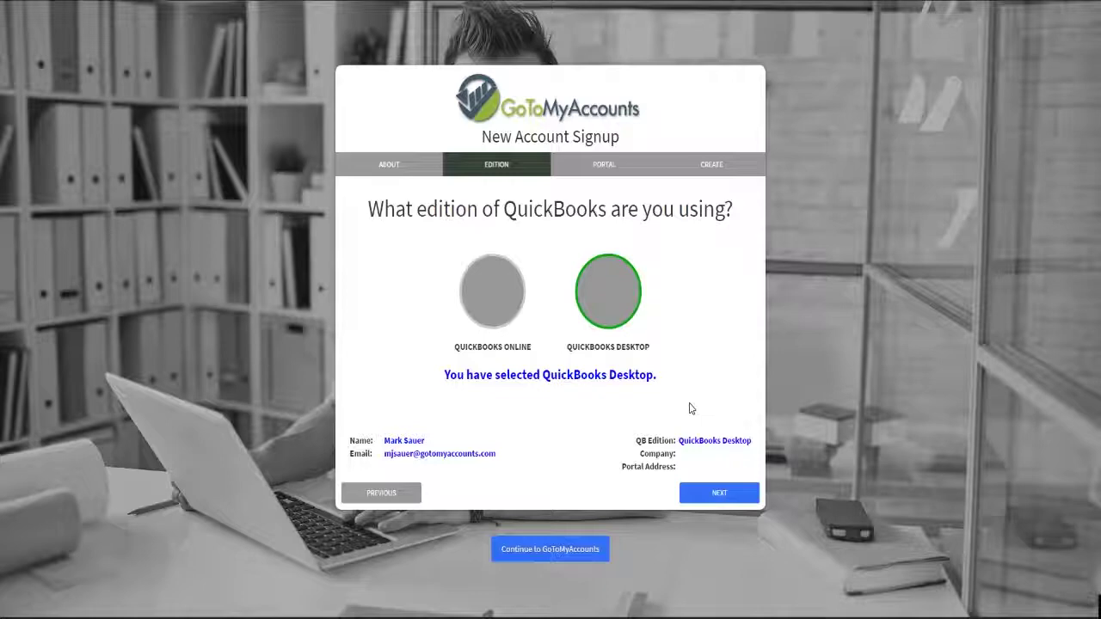
Name the company GoToMyAccounts with portal address portal5.gotomyaccounts.com, then continue to Create
click(704, 488)
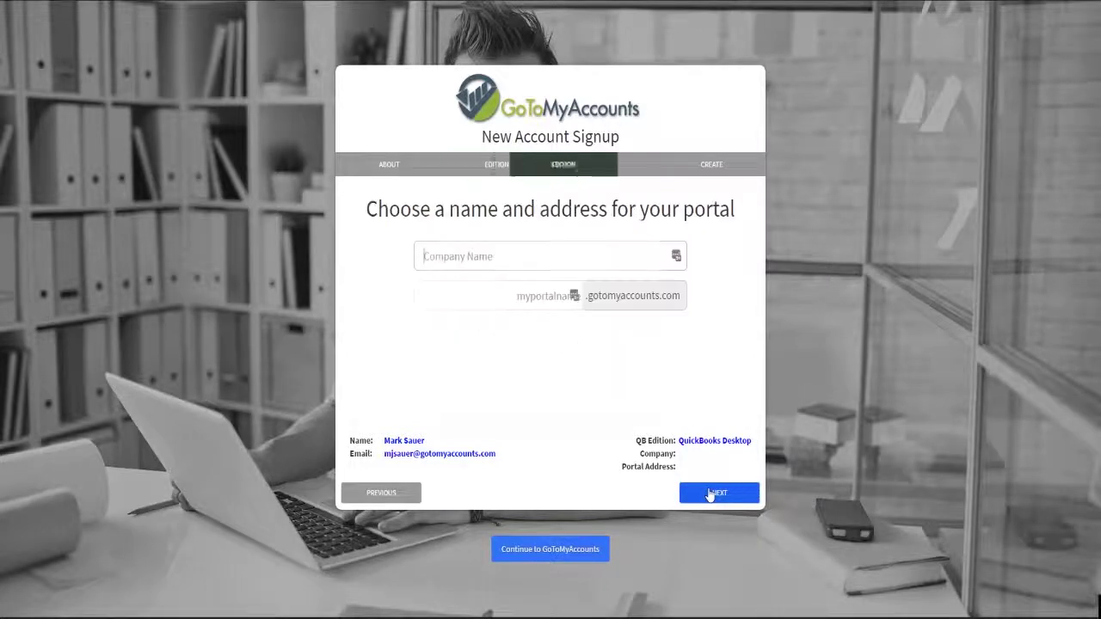
text(GoT)
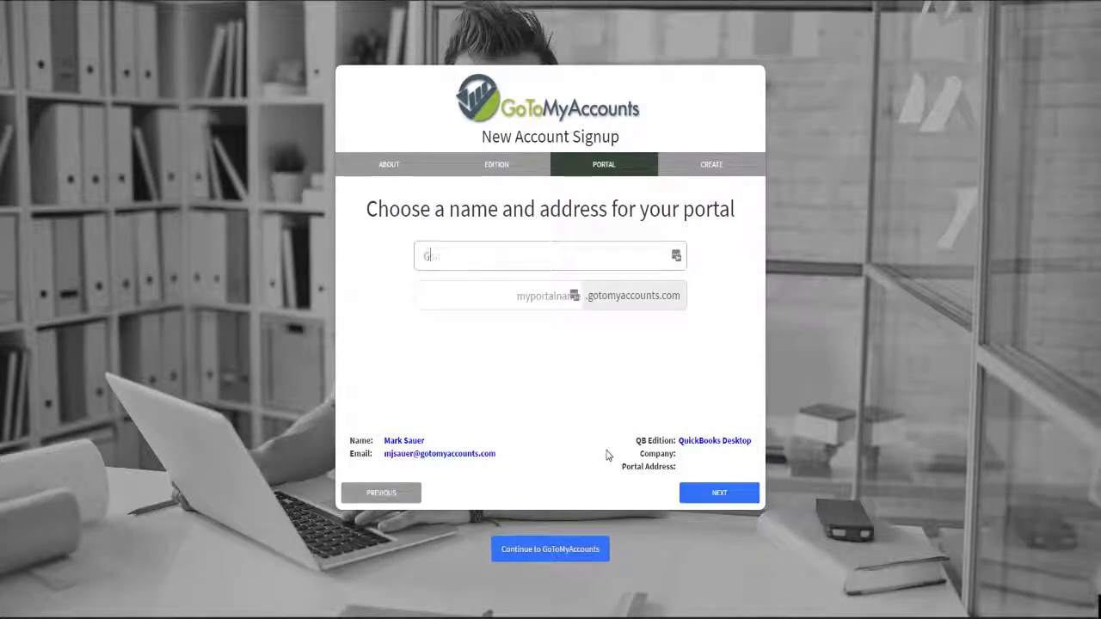
text(oMyAccounts)
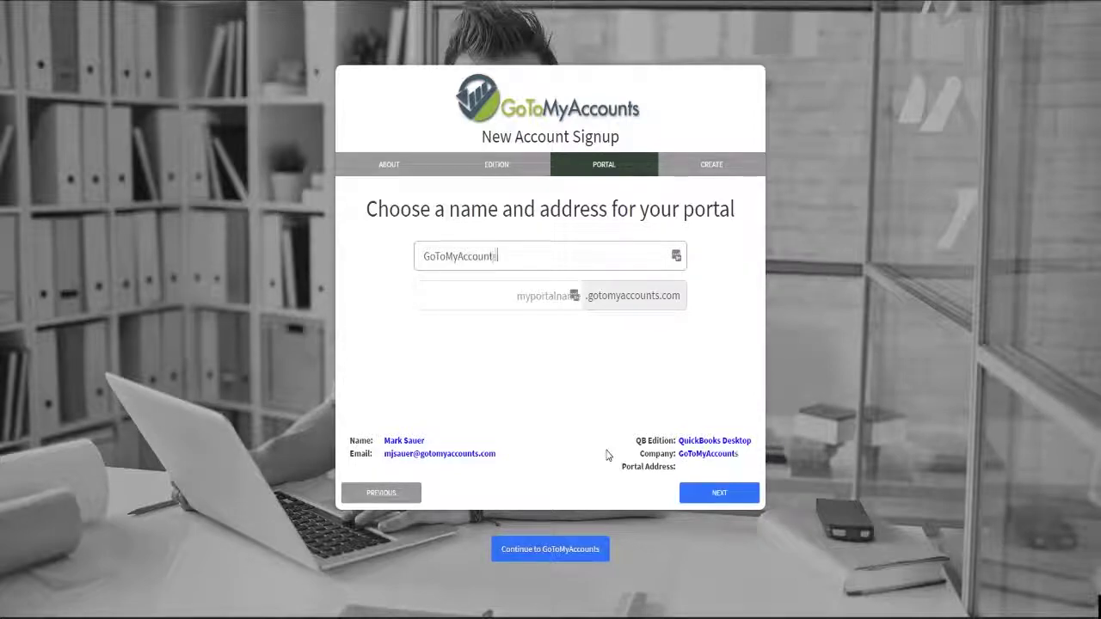
click(546, 301)
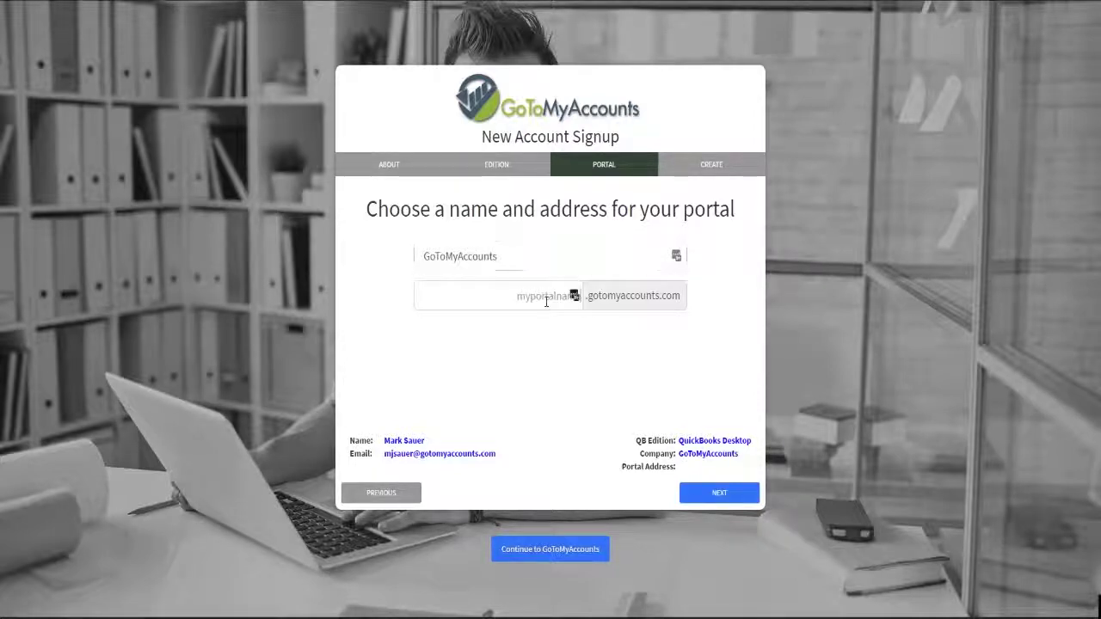
text(portas)
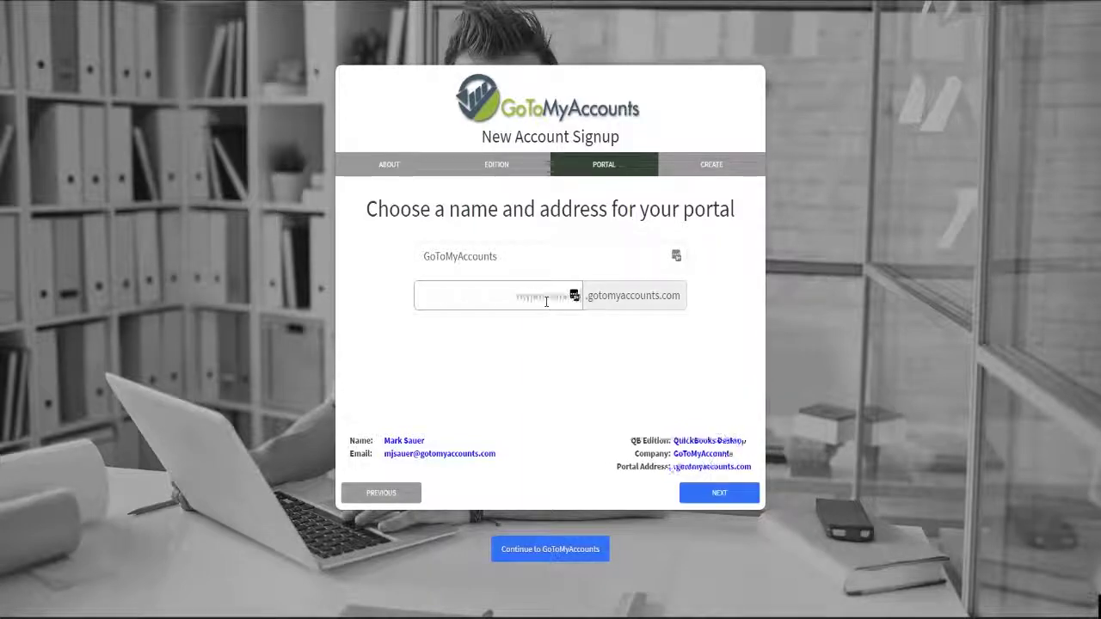
key(BackSpace)
key(BackSpace)
key(BackSpace)
key(BackSpace)
key(BackSpace)
key(BackSpace)
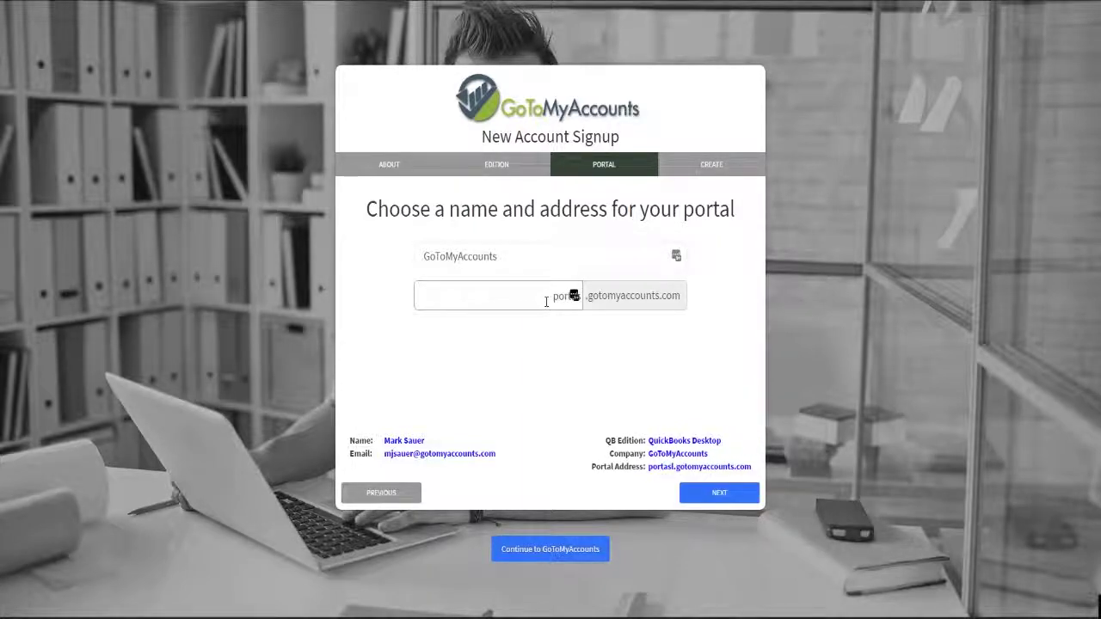
text(portal5)
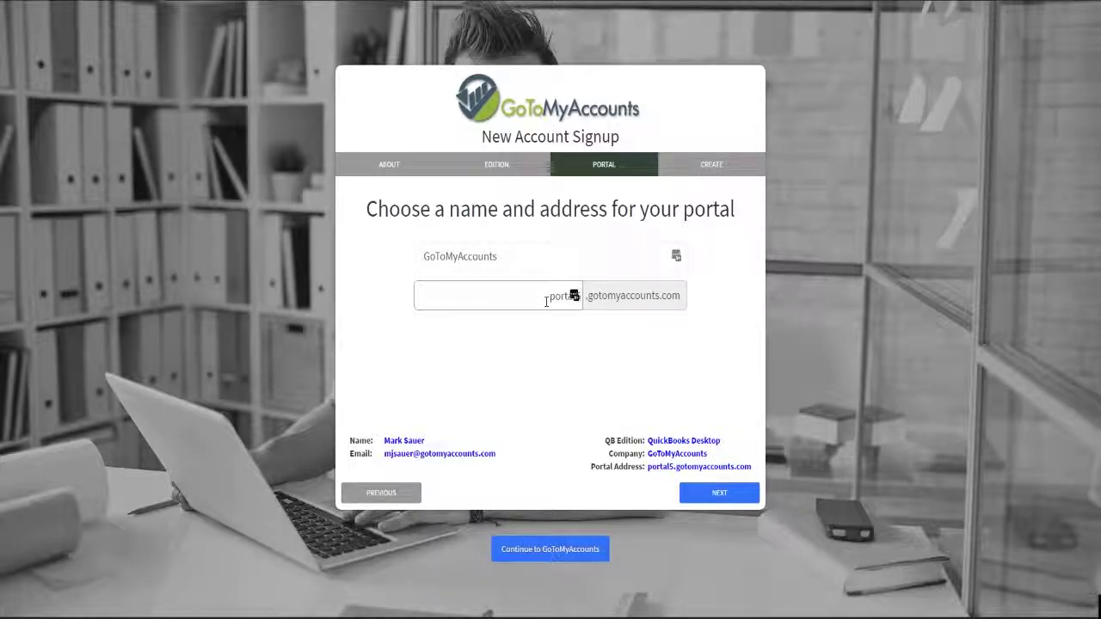
click(606, 348)
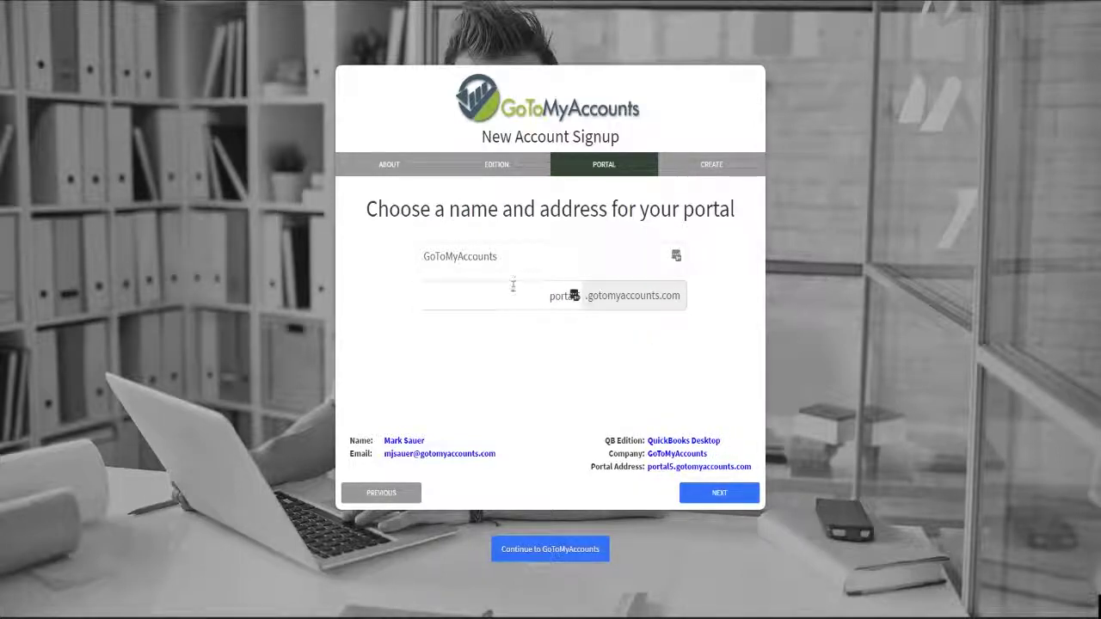
click(718, 492)
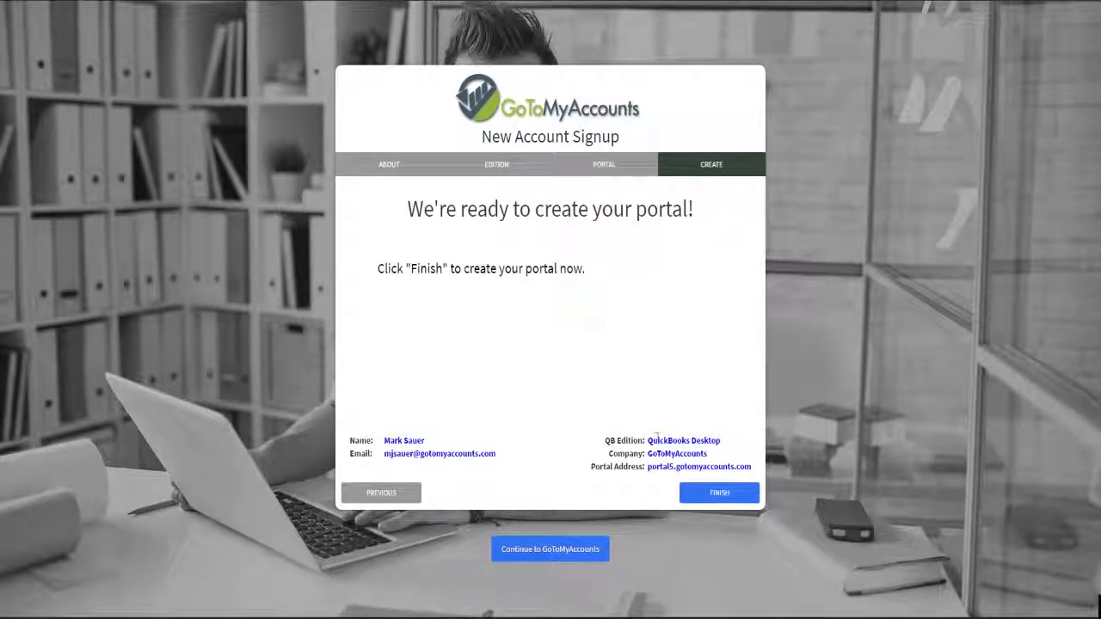
Finish signup to create the portal and open the Sync App download link in a new tab
click(707, 493)
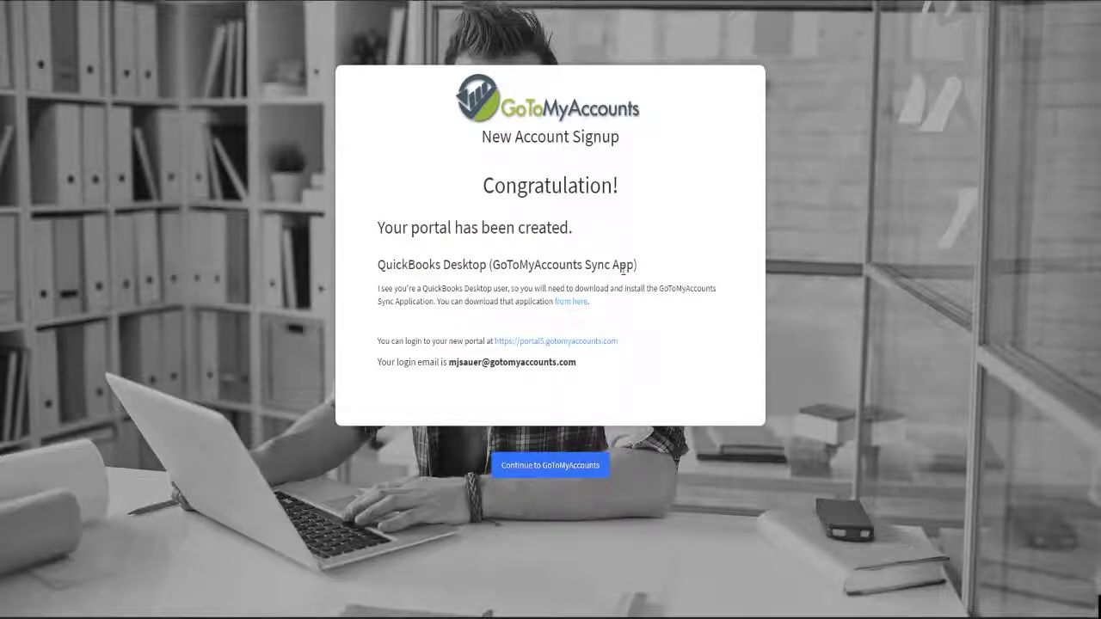
right_click(569, 308)
click(637, 325)
Log in to the new portal with the admin's e-mail and password, dismissing the password prompt
click(559, 345)
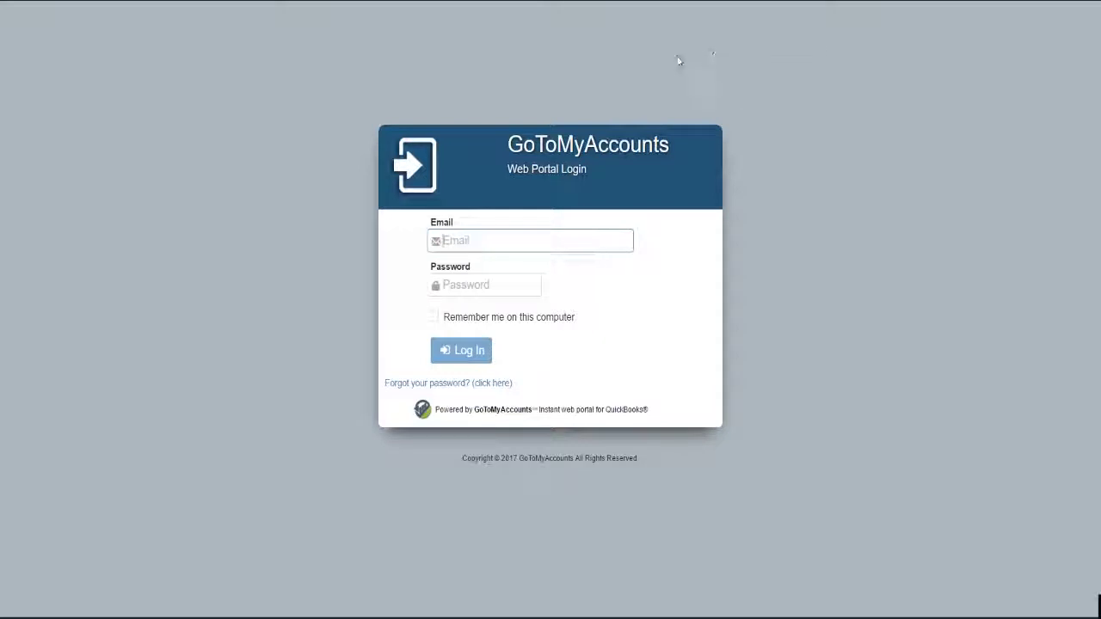
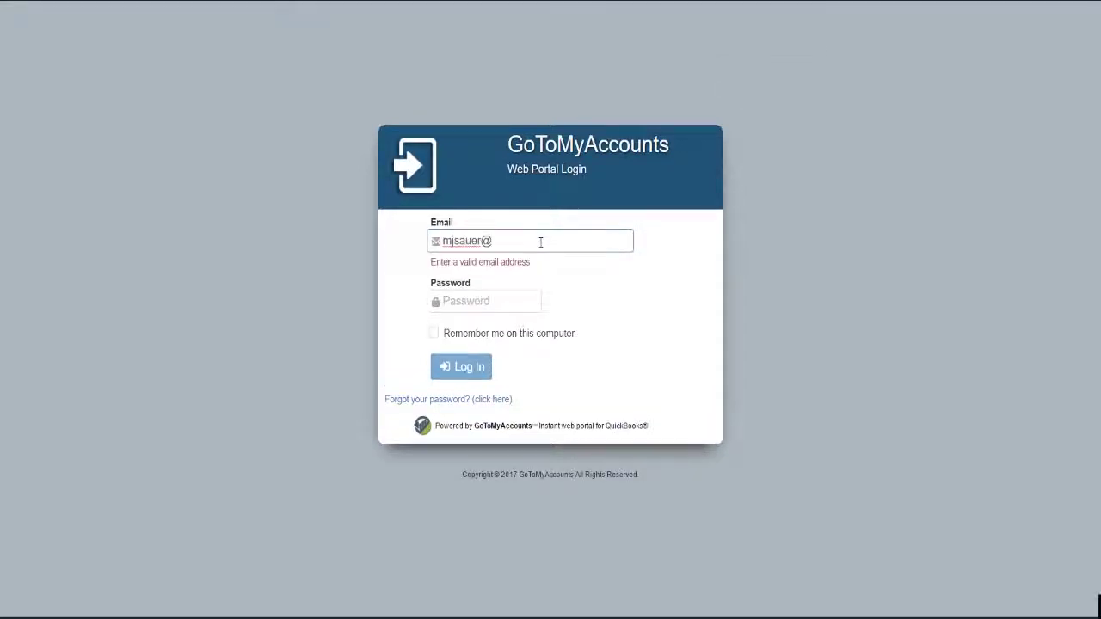
key(Tab)
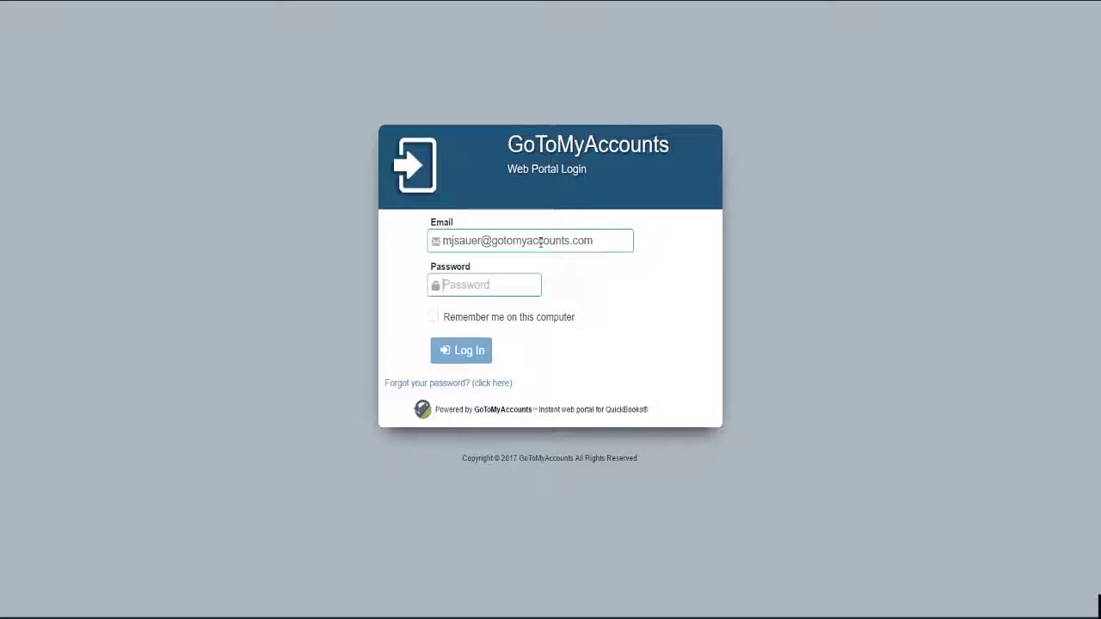
text(********)
key(Return)
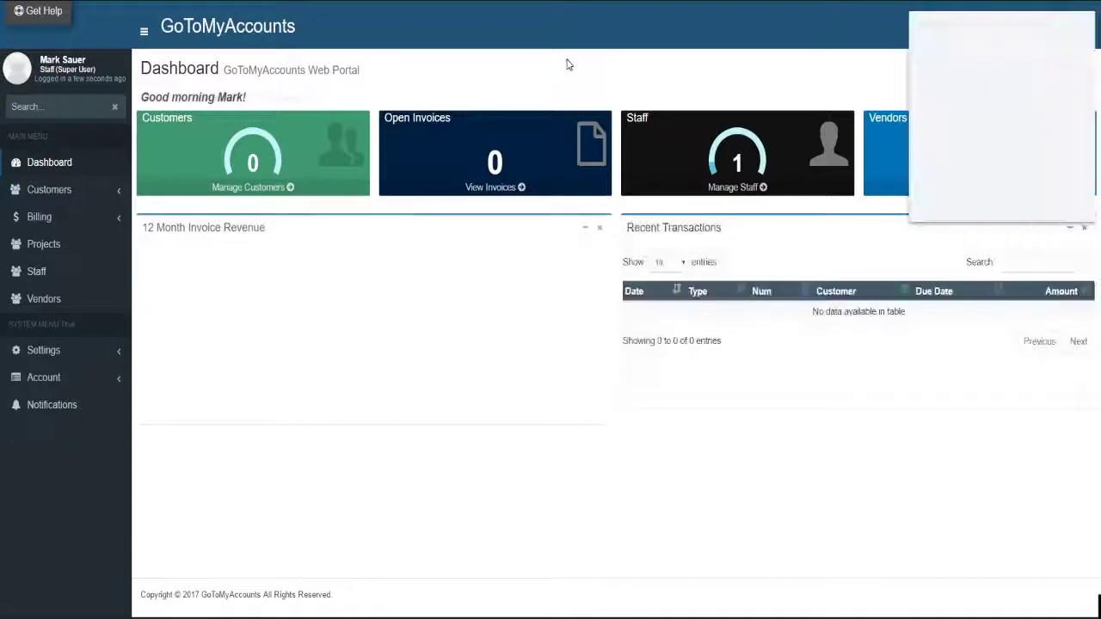
click(998, 203)
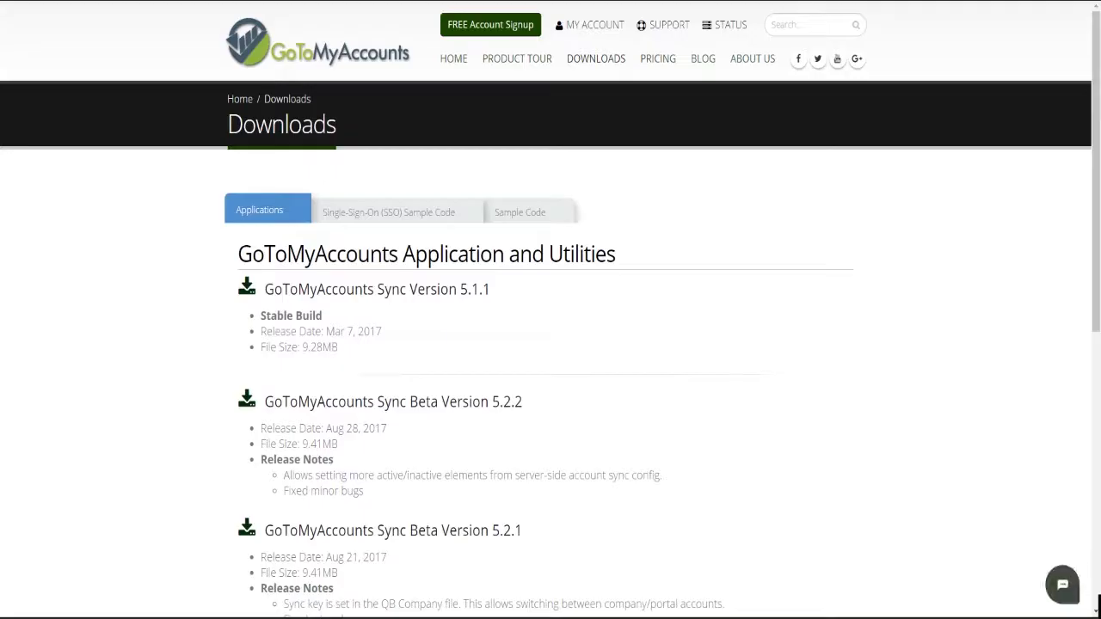
Back on the portal dashboard, expand the Account menu to show the Sync Key option
scroll(187, 320, down, 2)
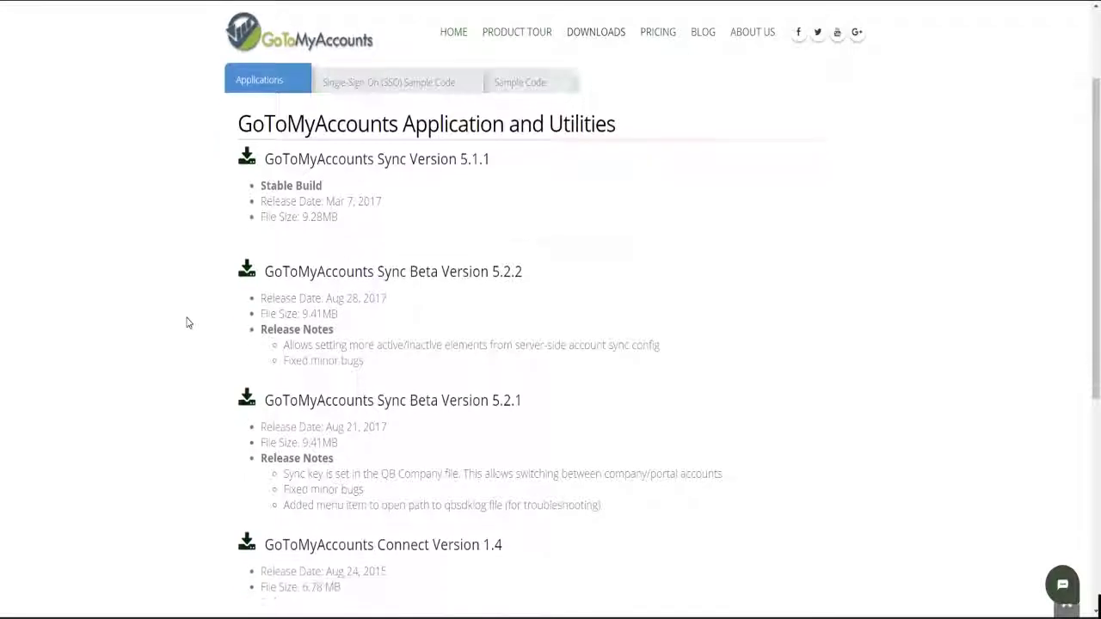
scroll(215, 317, up, 1)
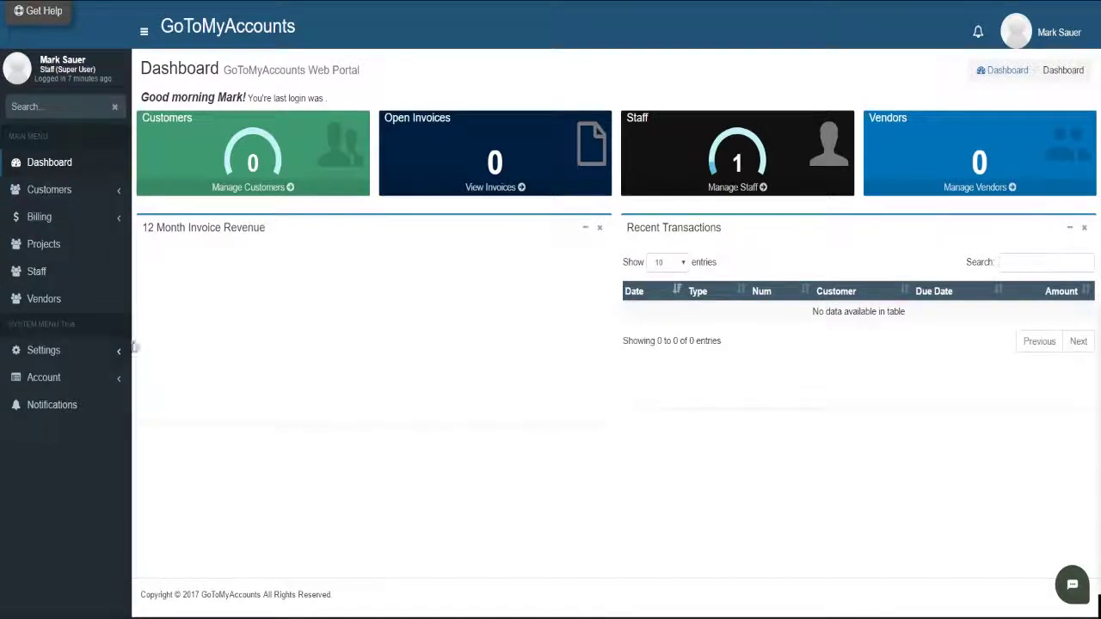
click(37, 351)
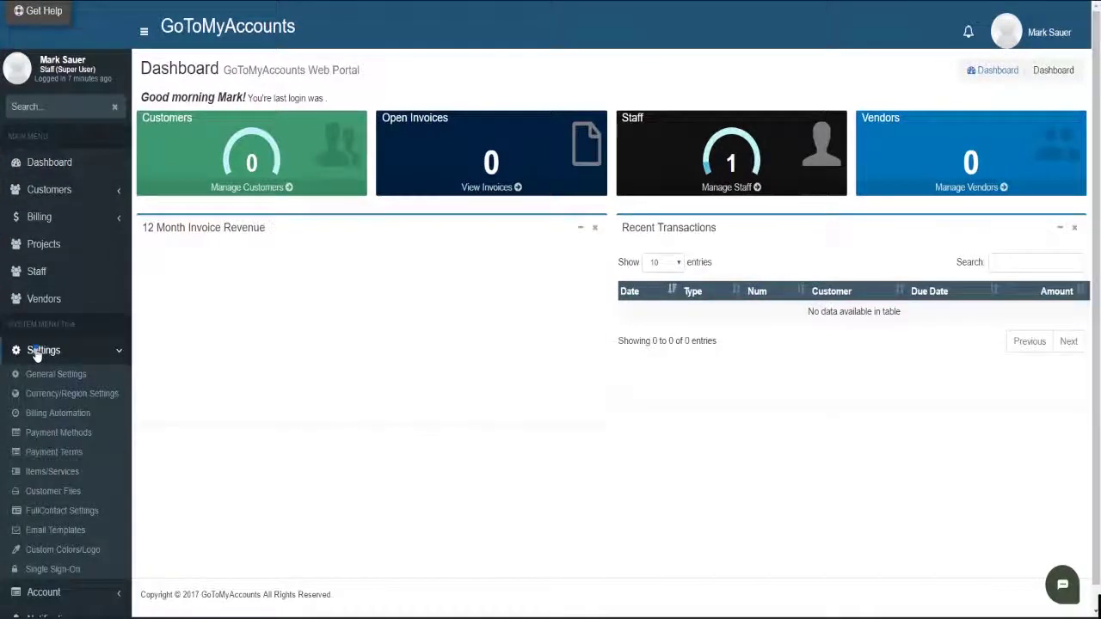
click(37, 351)
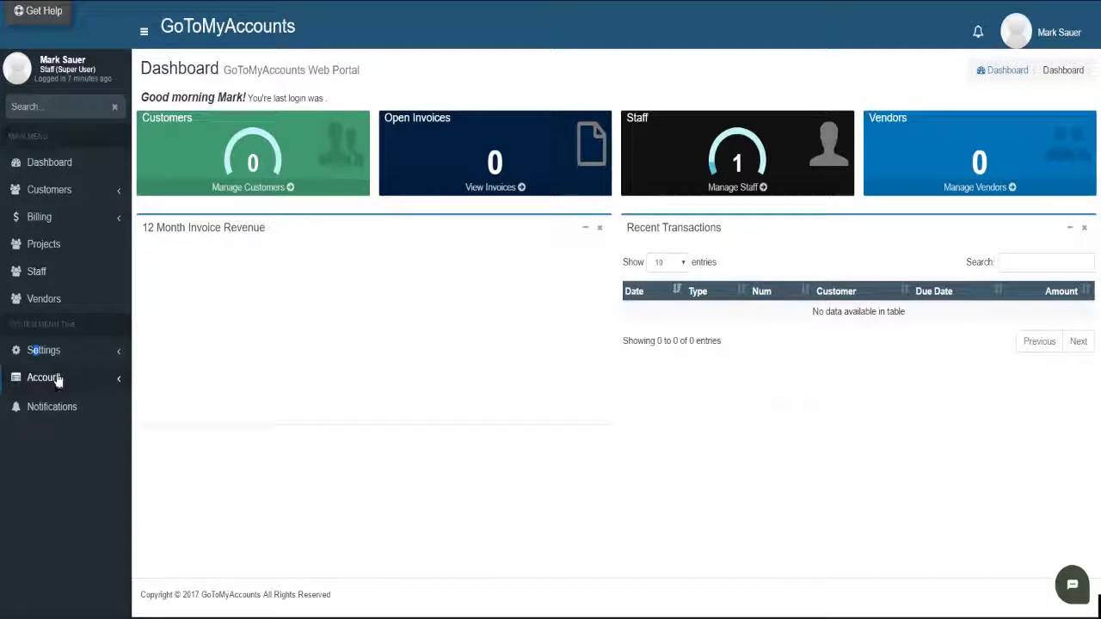
click(57, 378)
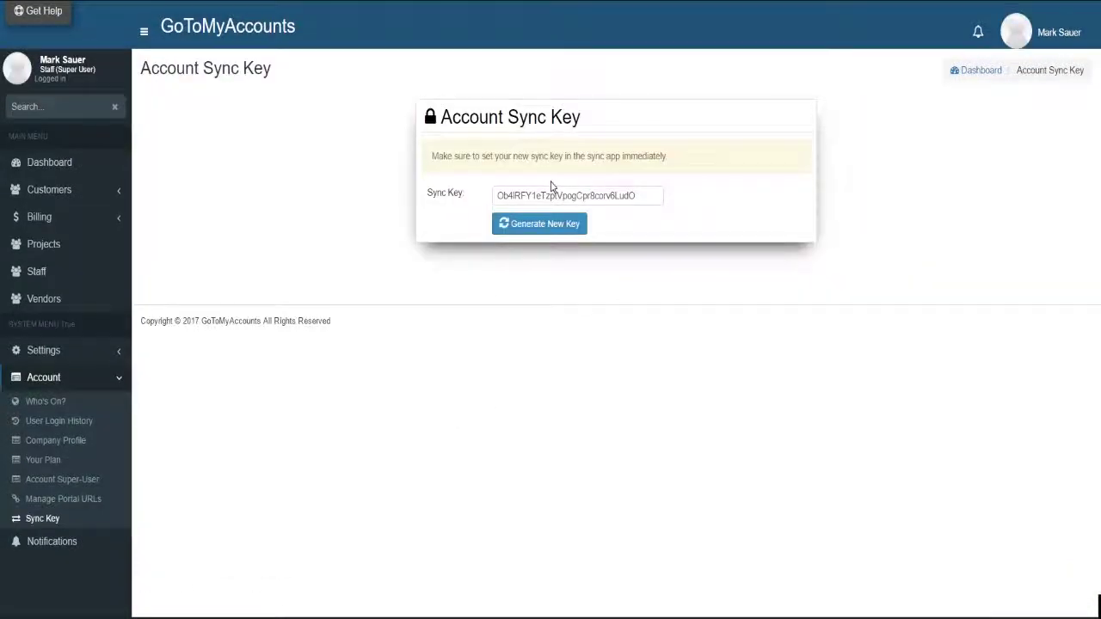
Select the whole Sync Key value and copy it to the clipboard
double_click(559, 198)
right_click(559, 199)
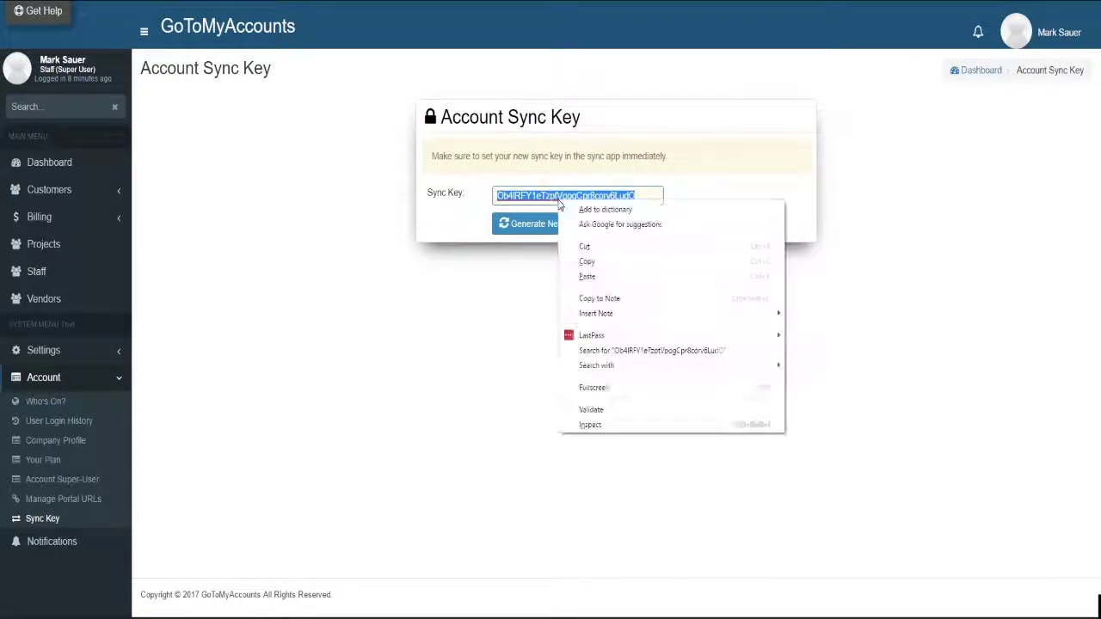
click(596, 262)
click(585, 282)
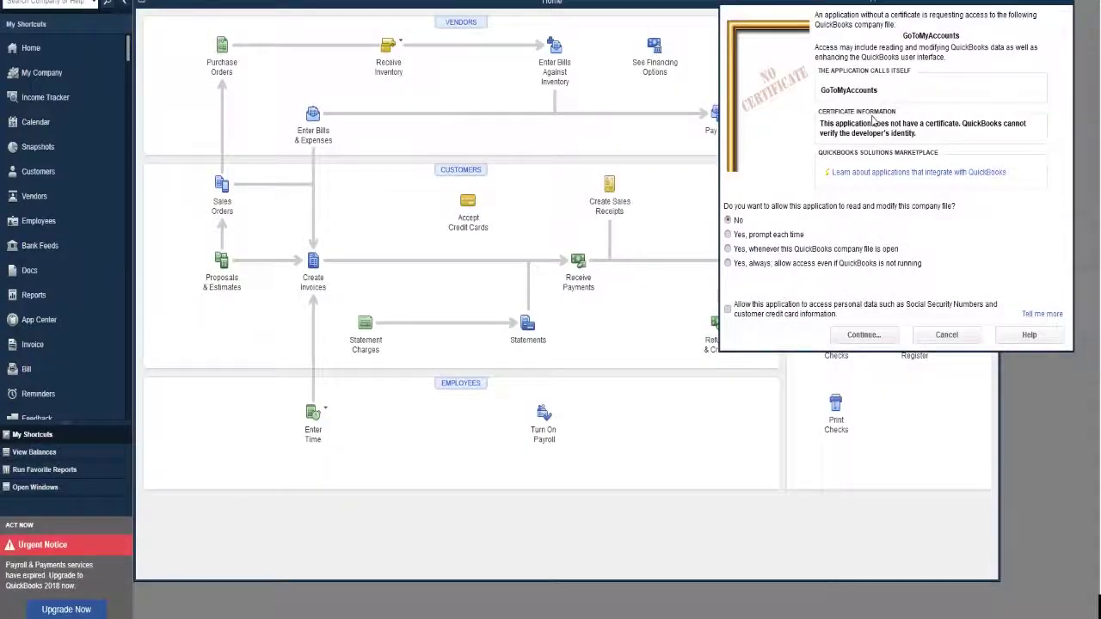
Grant GoToMyAccounts access whenever the company file is open, including personal data, and continue
drag(877, 2, 861, 0)
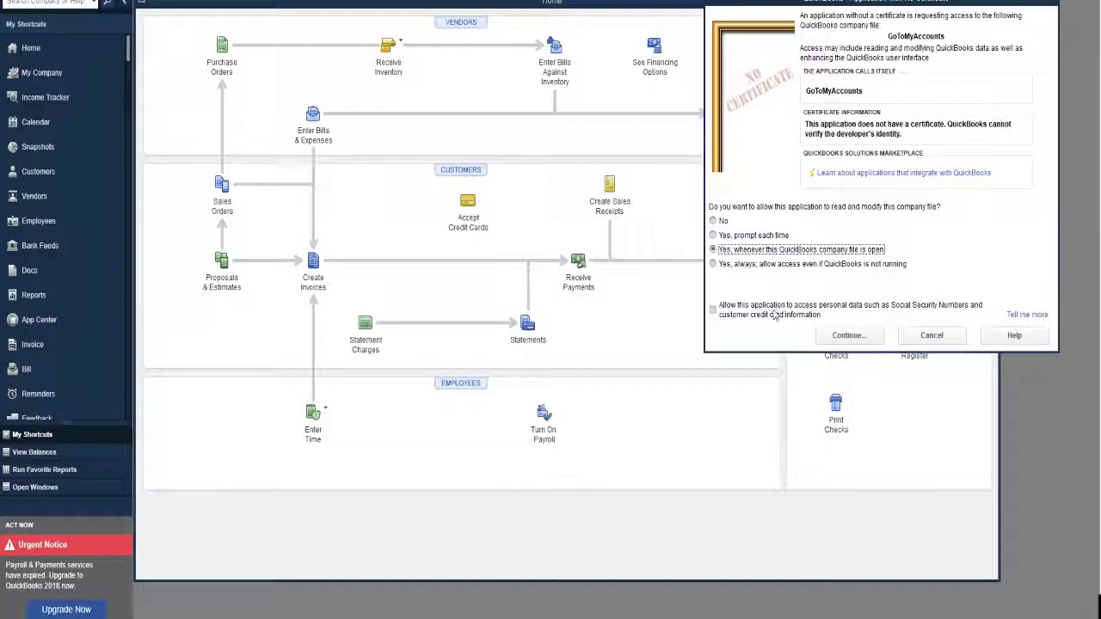
click(720, 317)
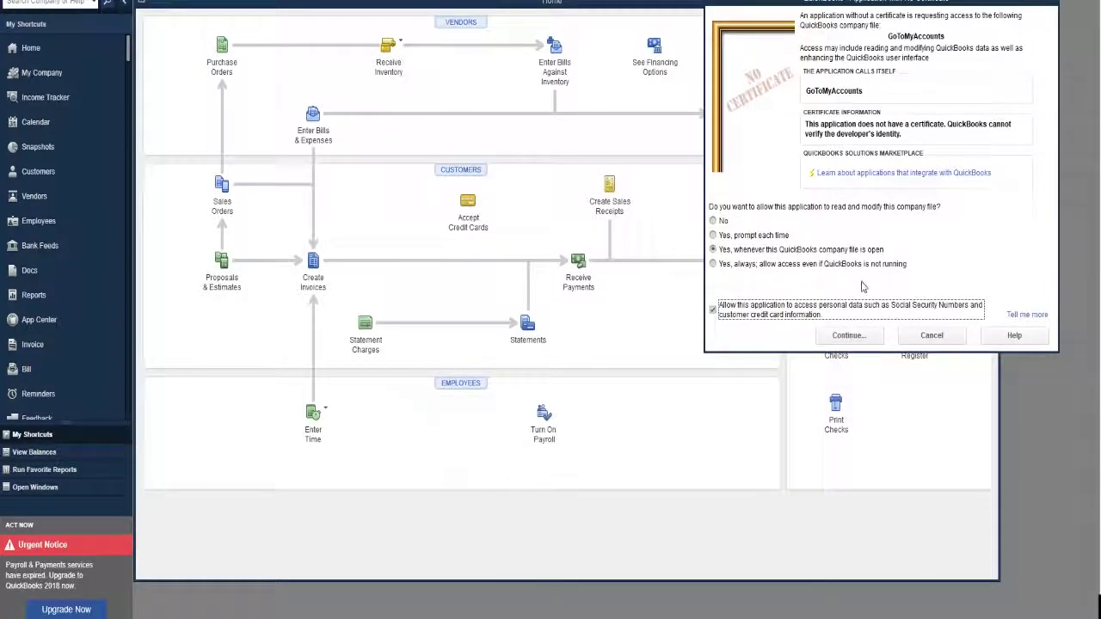
click(867, 336)
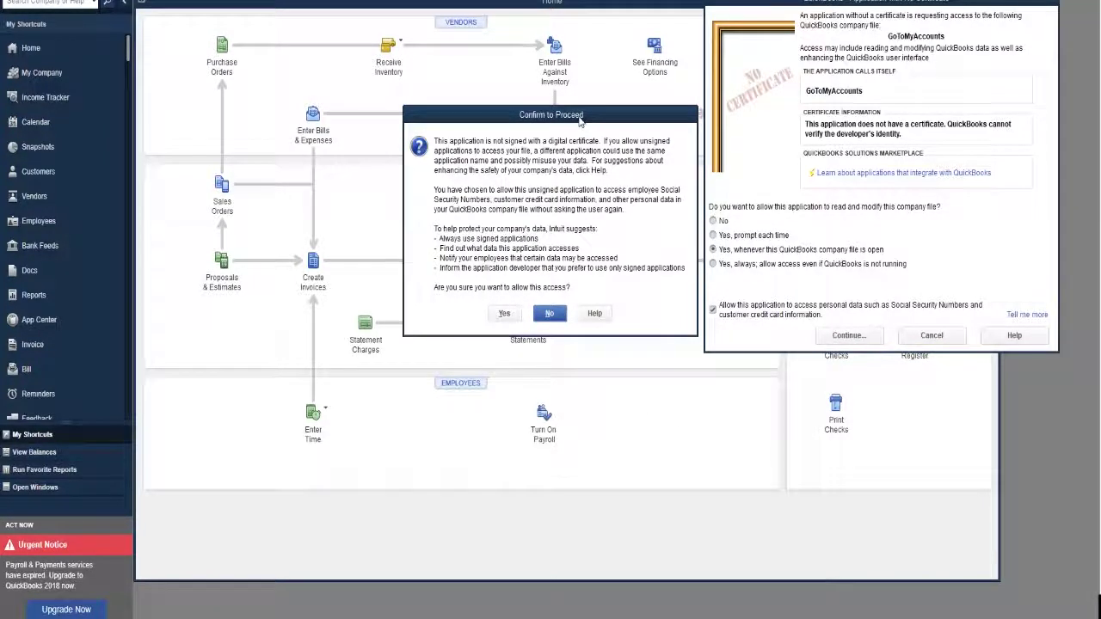
Reposition the Confirm to Proceed dialog and approve access for the unsigned application
drag(579, 121, 575, 112)
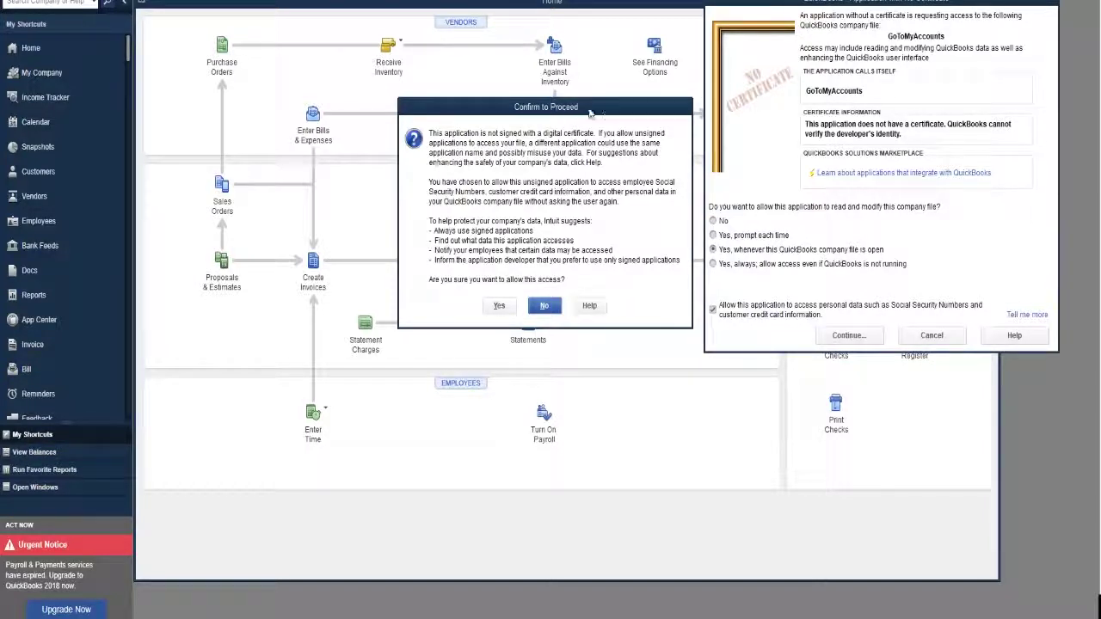
drag(614, 117, 599, 54)
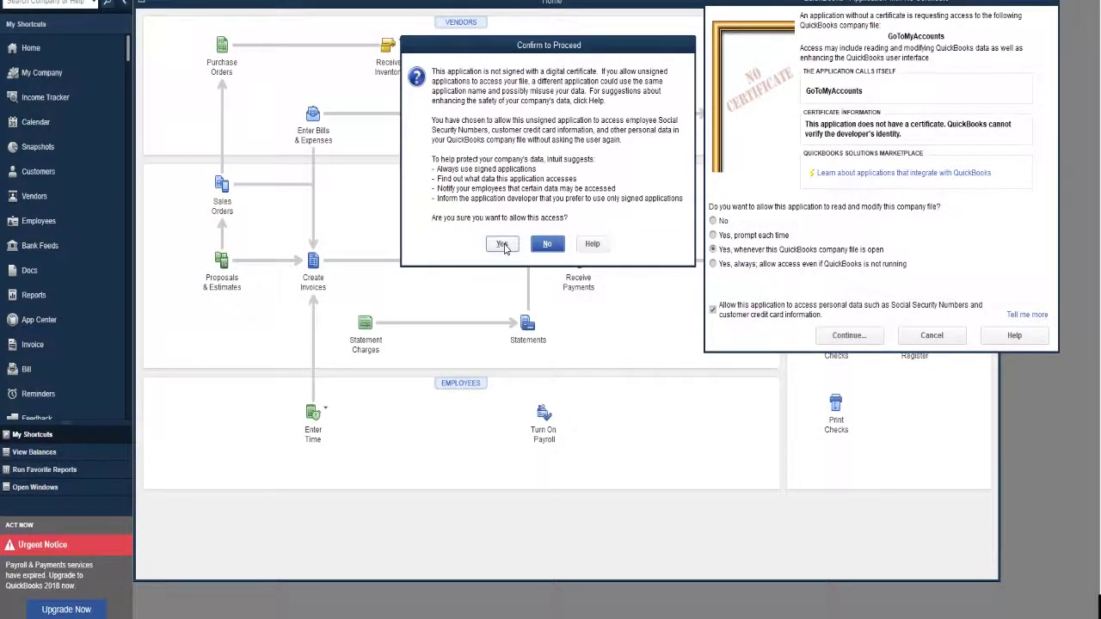
click(508, 245)
Close Access Confirmation with Done and position the Sync window while both connections come up
click(207, 279)
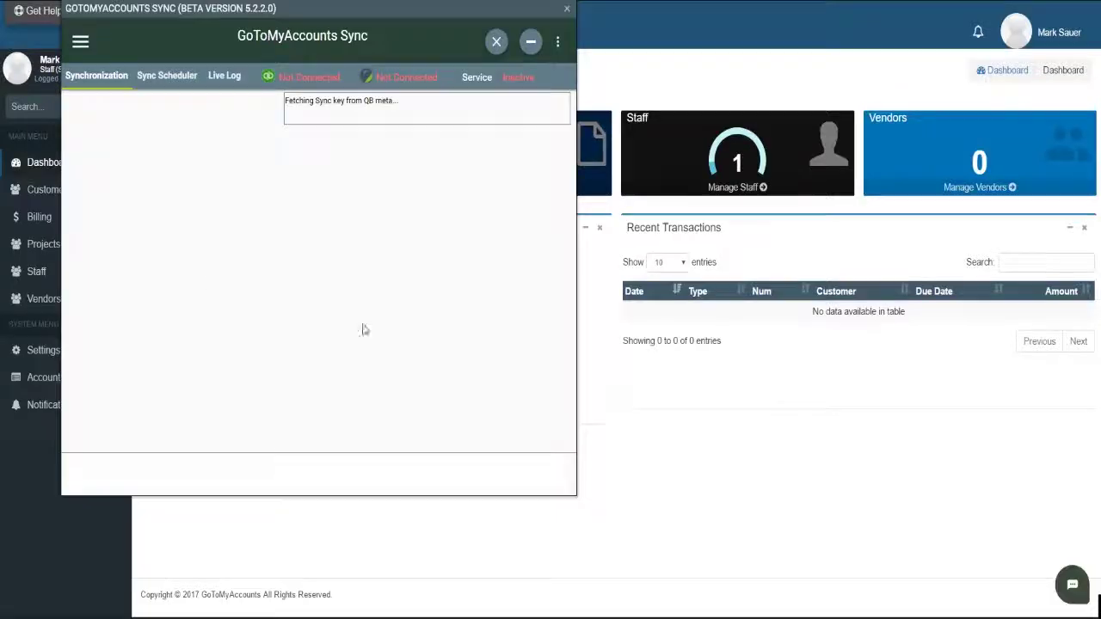
drag(416, 13, 701, 18)
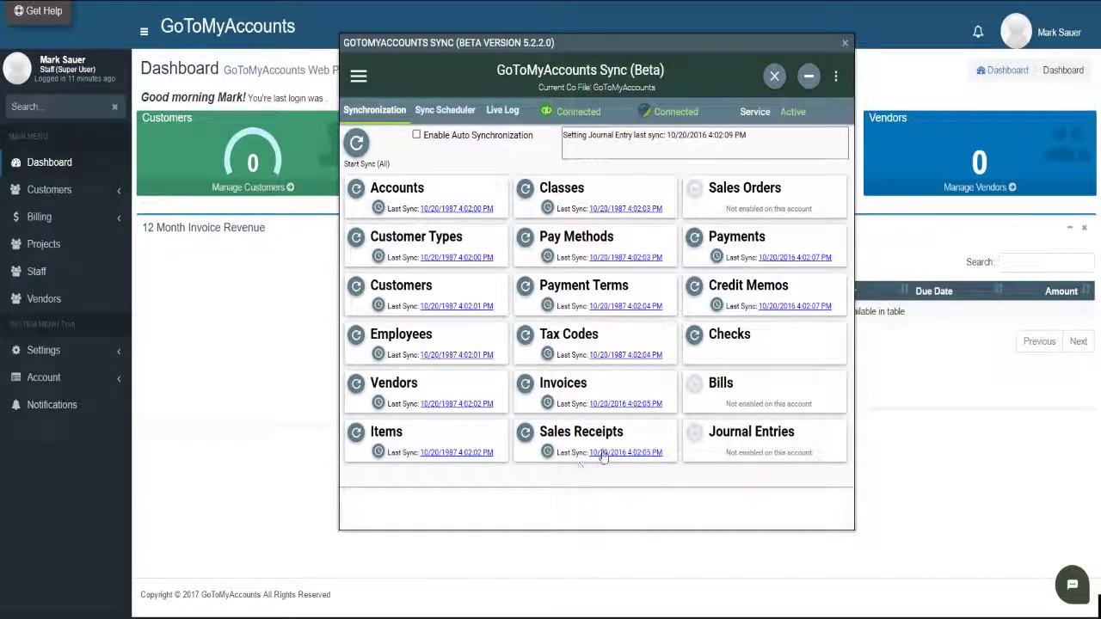
drag(641, 47, 660, 28)
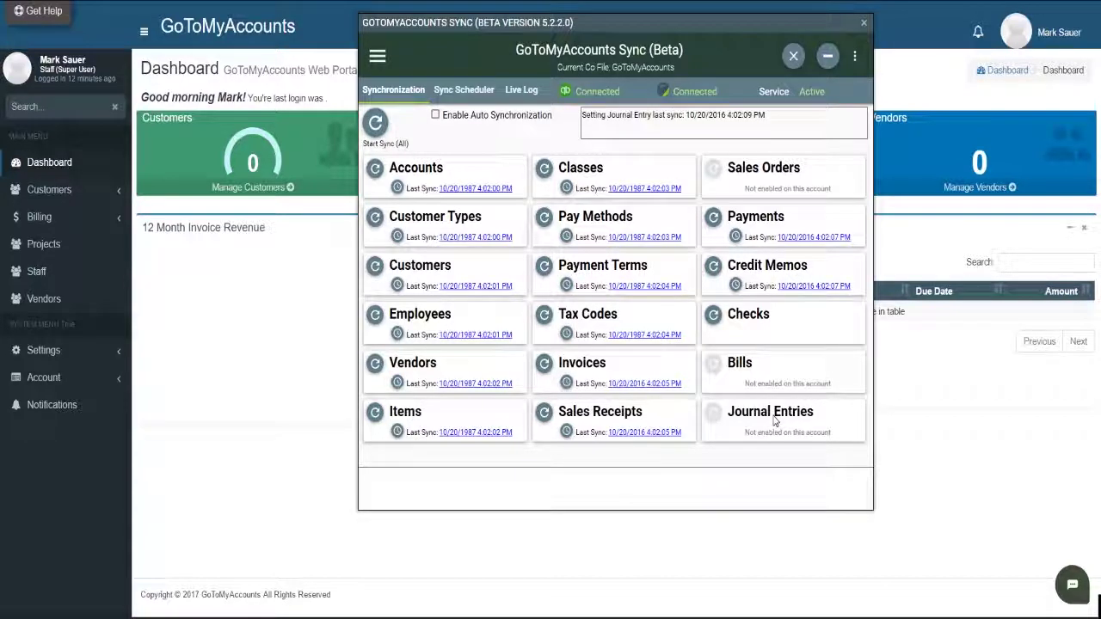
drag(765, 22, 781, 23)
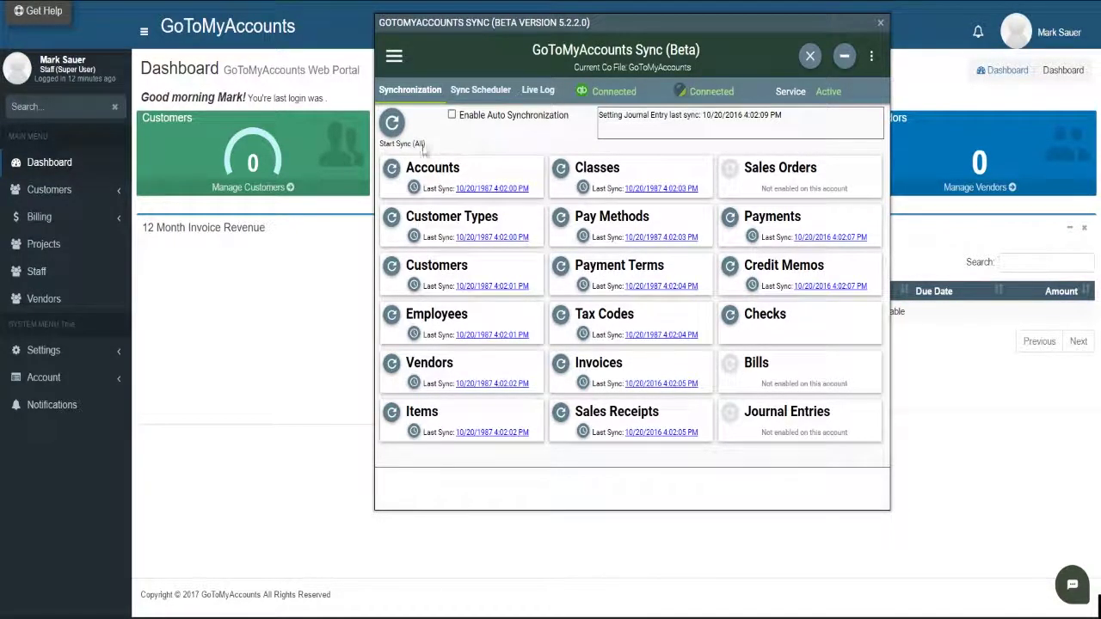
Run Start Sync for all QuickBooks data categories, then close the Sync window
click(393, 124)
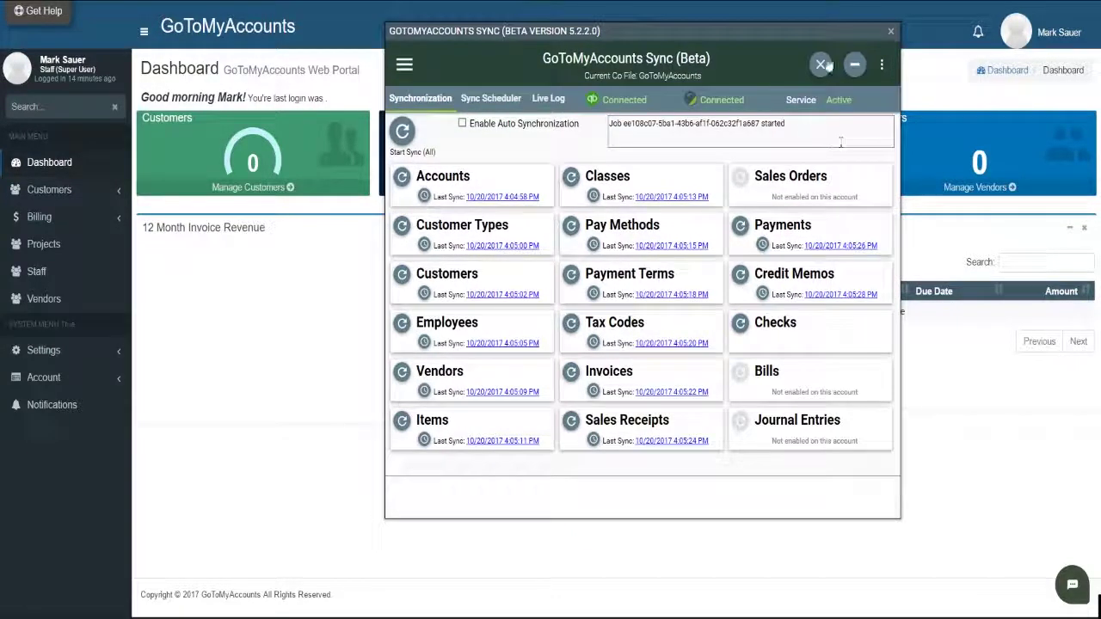
click(820, 64)
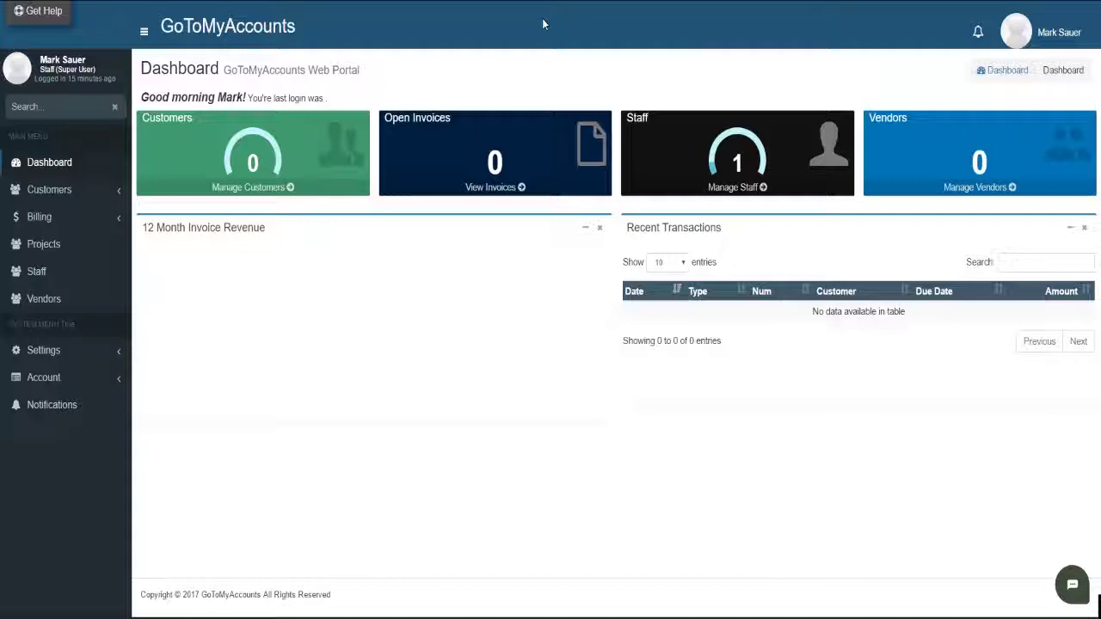
Reload the dashboard page so it shows the 325 vendors and the revenue chart
right_click(441, 30)
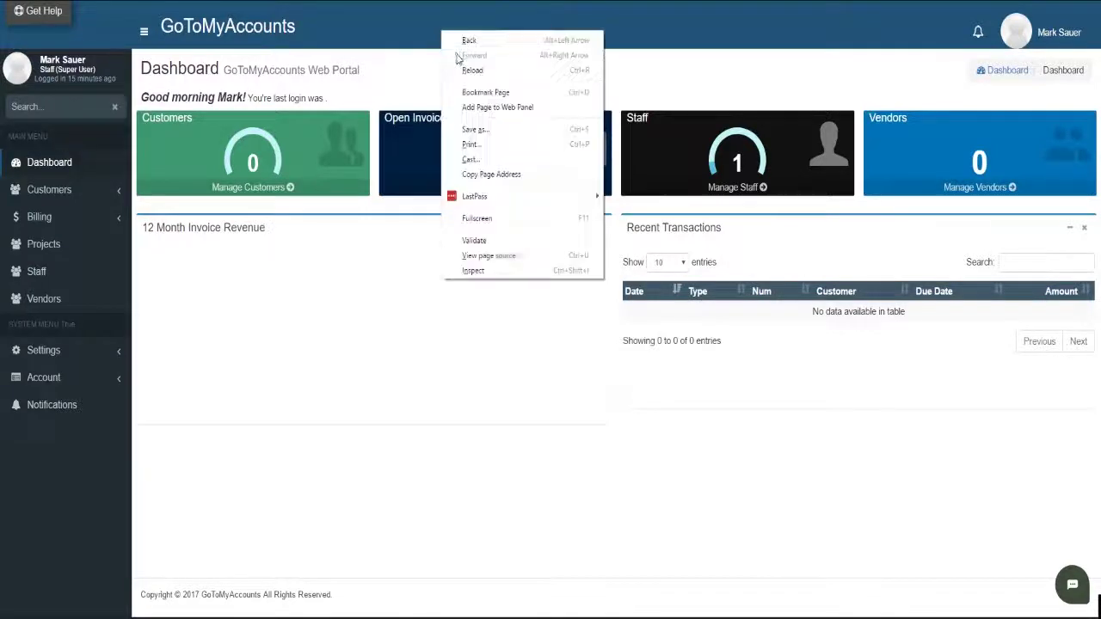
click(507, 72)
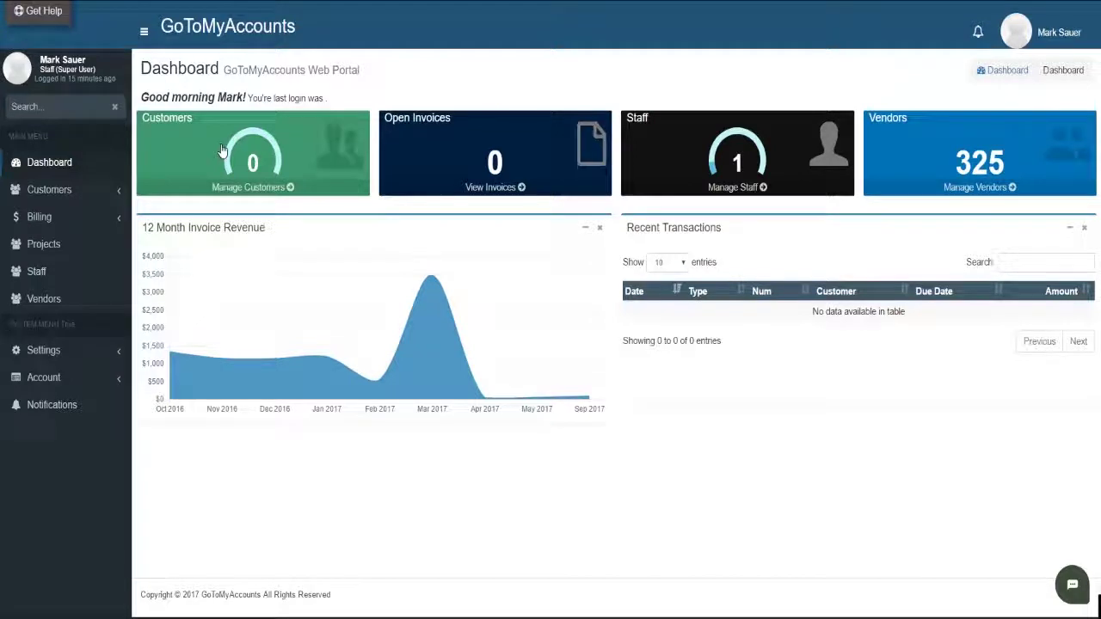
Check the customer licences under Account > Your Plan, then open Customers > Manage Customers
click(43, 378)
click(50, 462)
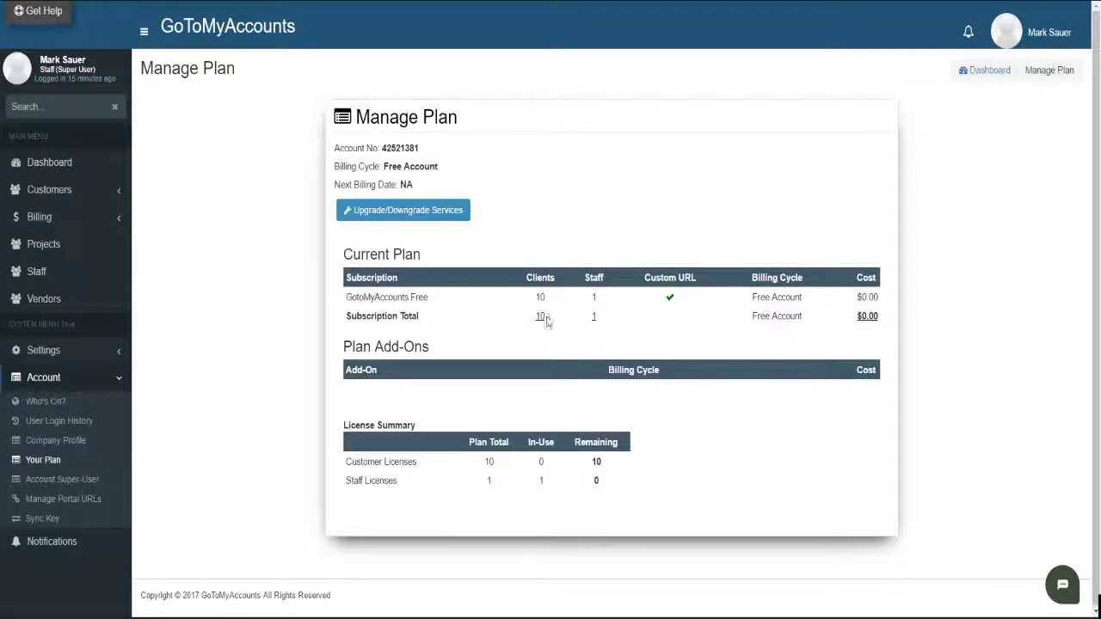
click(57, 190)
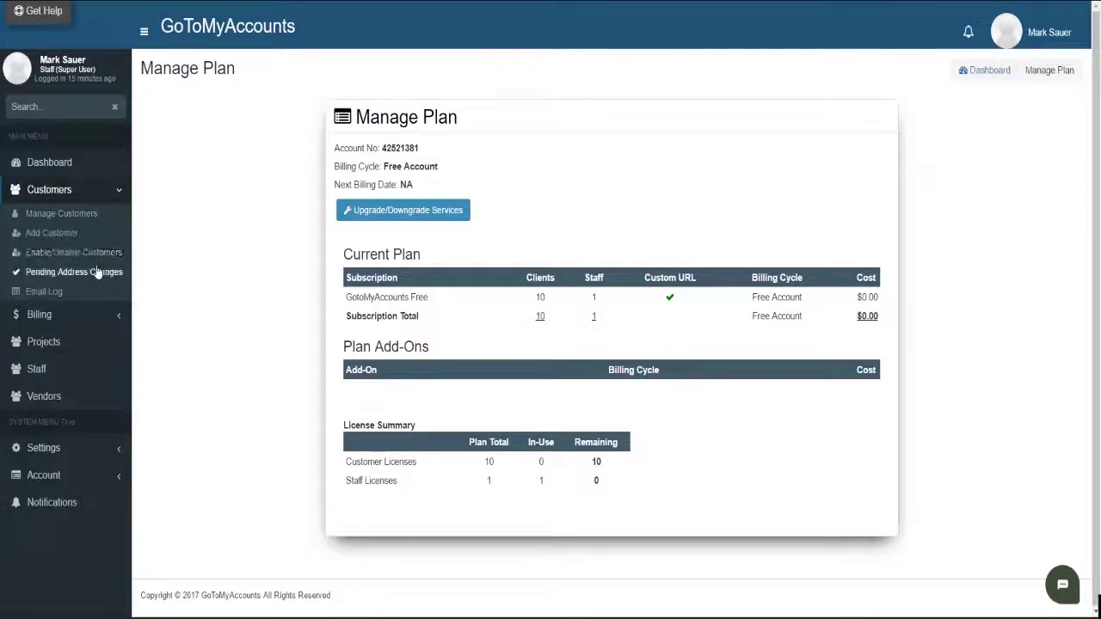
click(73, 220)
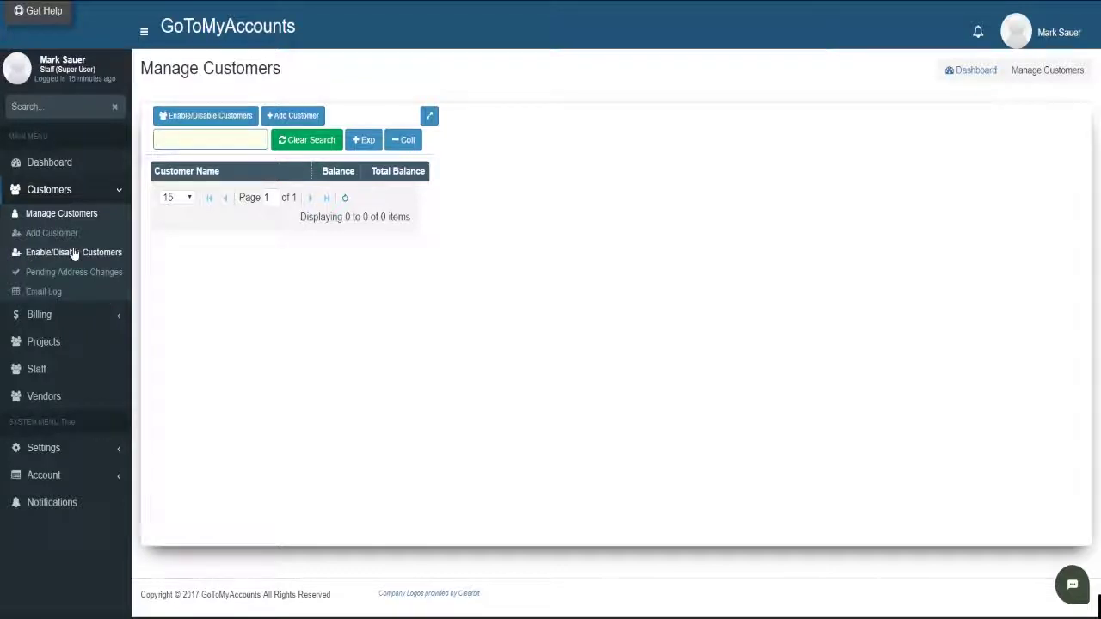
Scroll through the synced customer tree on the Enable/Disable Customers page
click(209, 116)
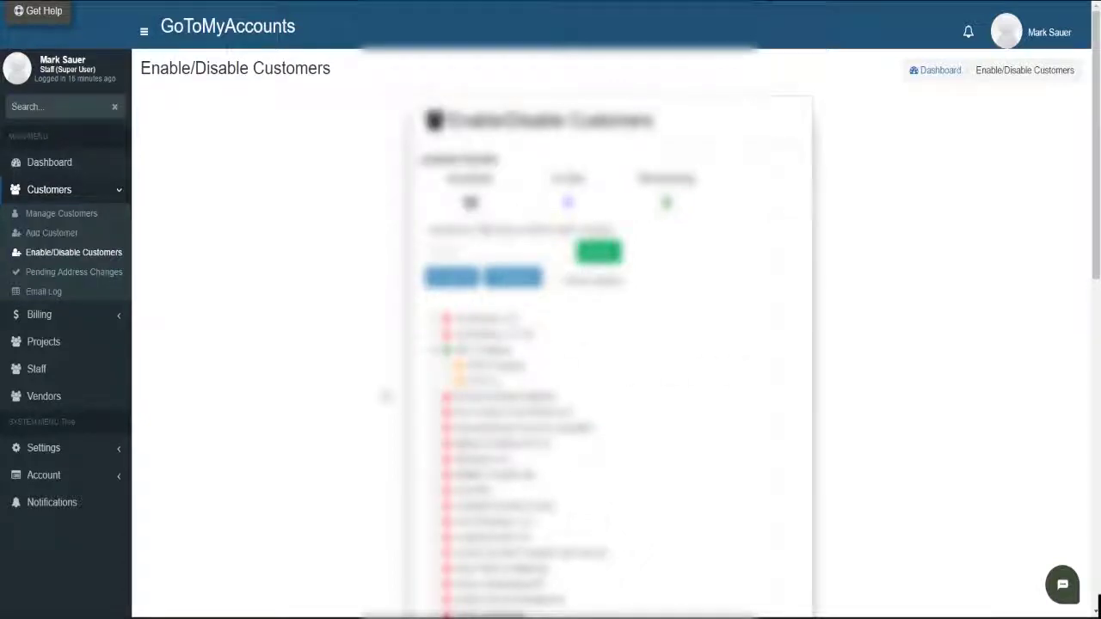
scroll(385, 396, down, 3)
scroll(386, 396, down, 3)
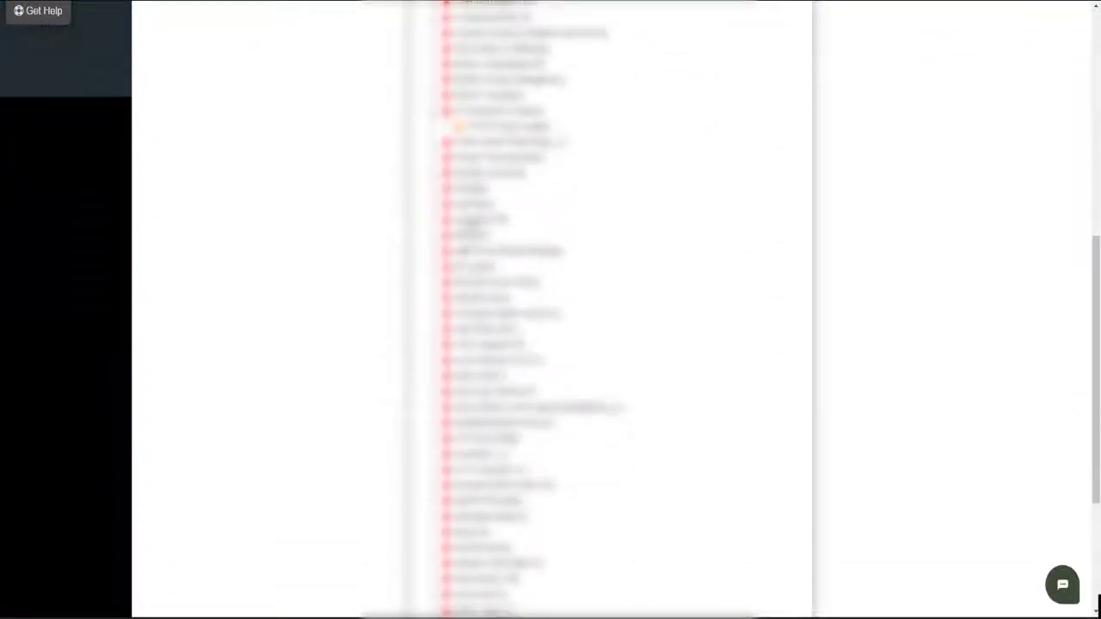
scroll(352, 310, down, 3)
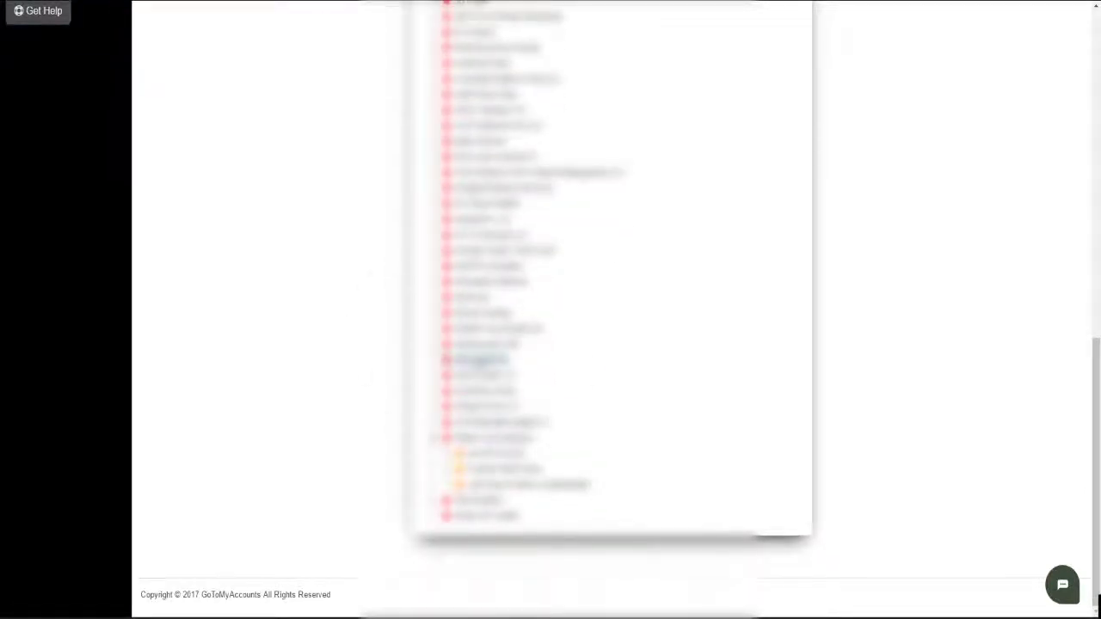
scroll(340, 356, up, 10)
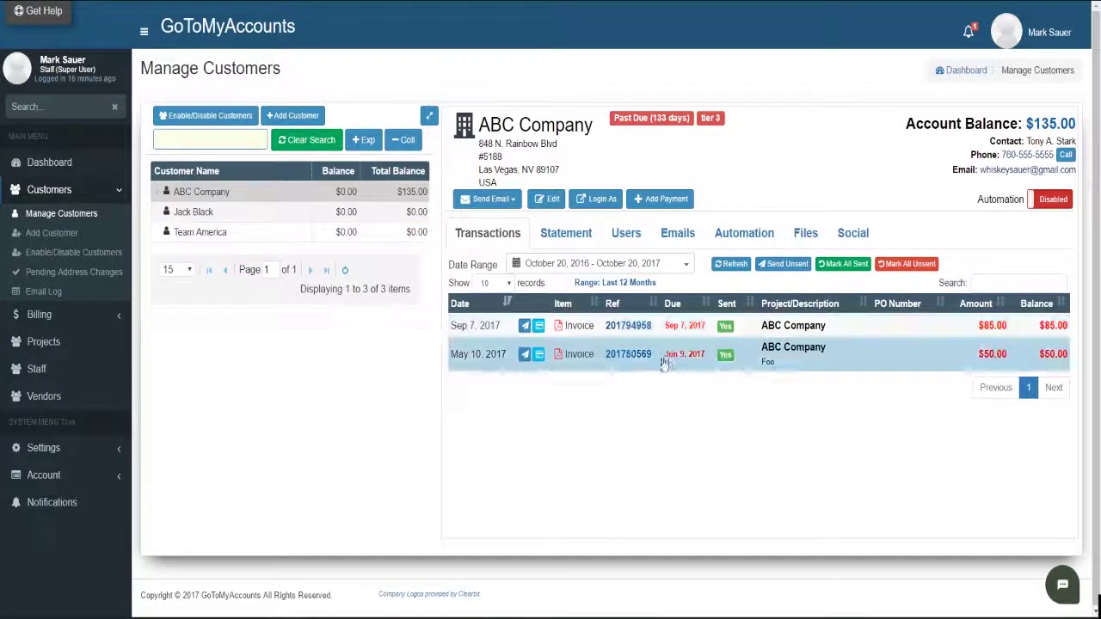
View the second customer, Team America and ABC Company, then ABC Company's Automation tab
click(232, 215)
click(222, 234)
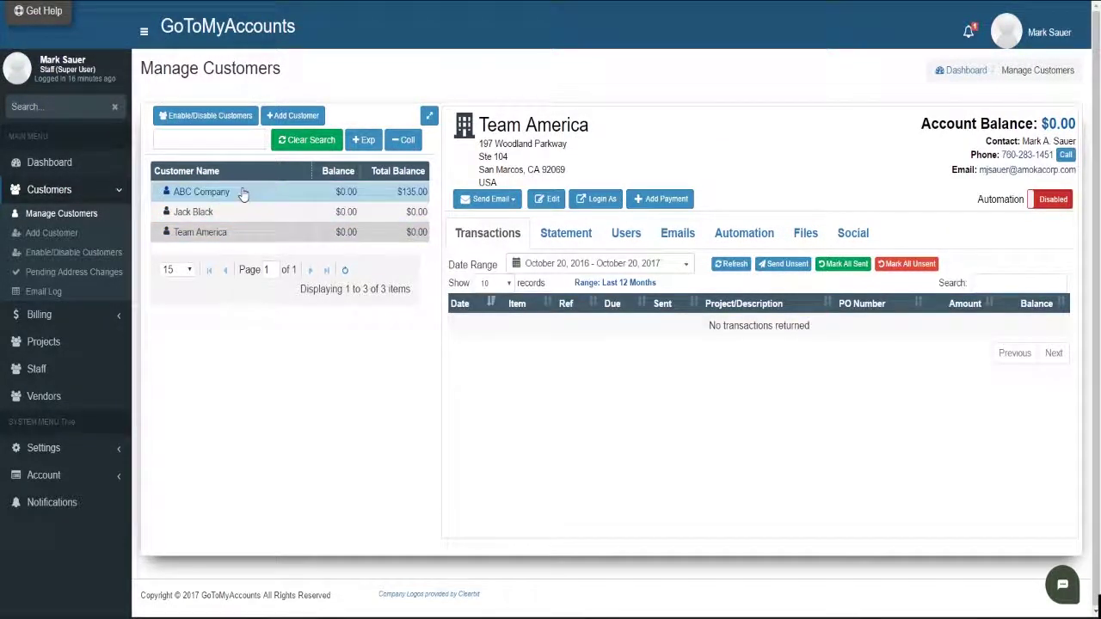
click(242, 193)
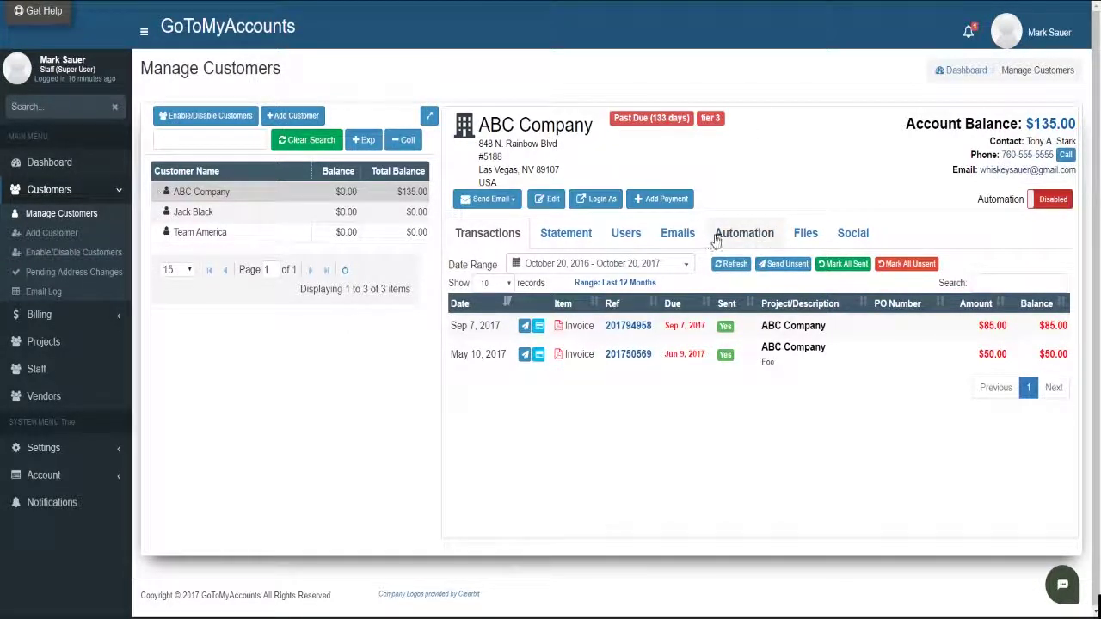
click(743, 237)
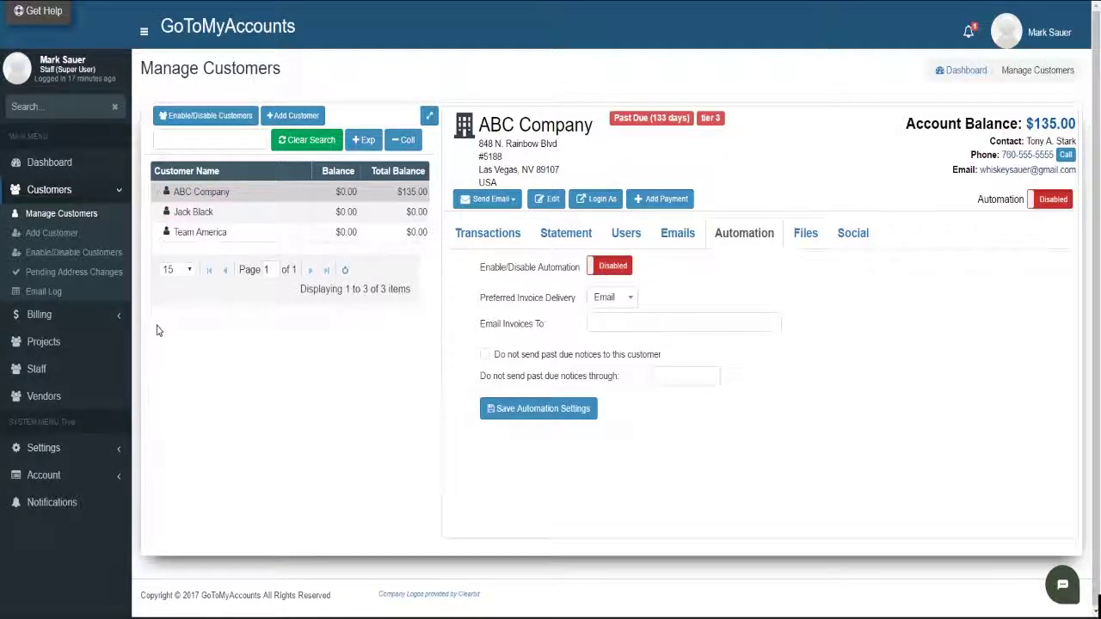
Expand the Settings submenu in the sidebar
click(48, 451)
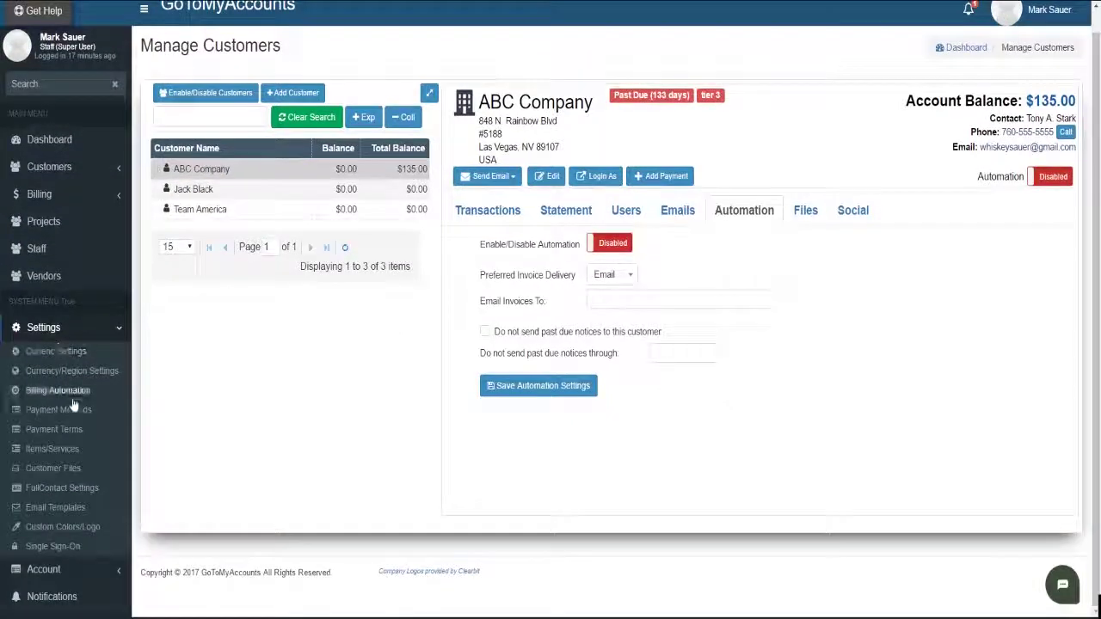